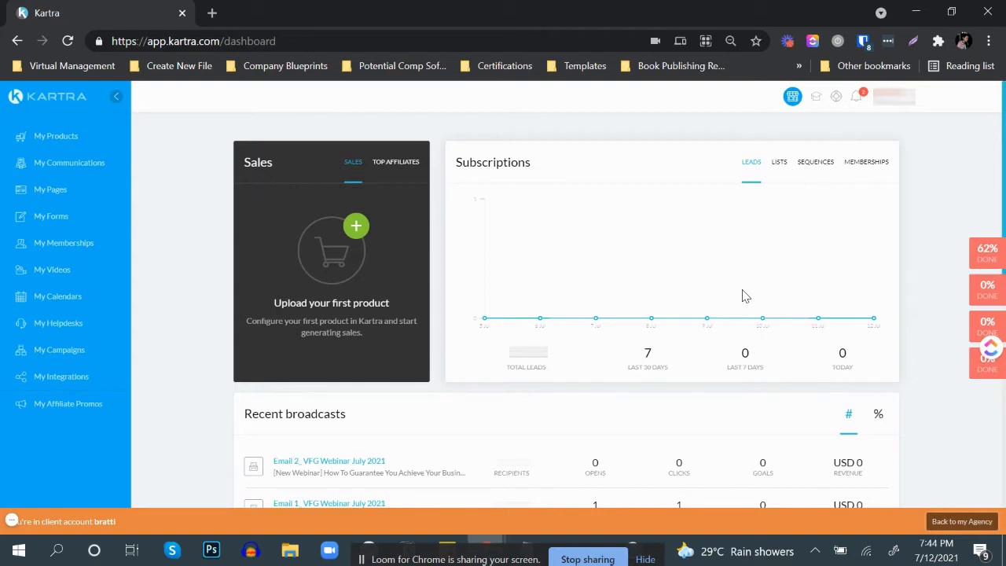
Step: Select the first lead in the communications leads list and apply the action Email these users
{"action": "left_click", "coordinate": [72, 163]}
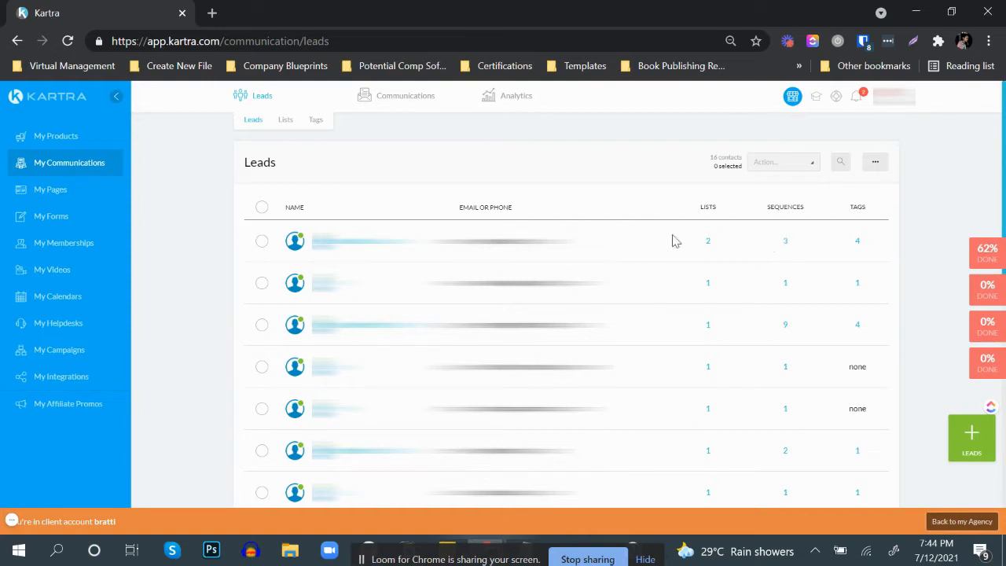
{"action": "left_click", "coordinate": [262, 242]}
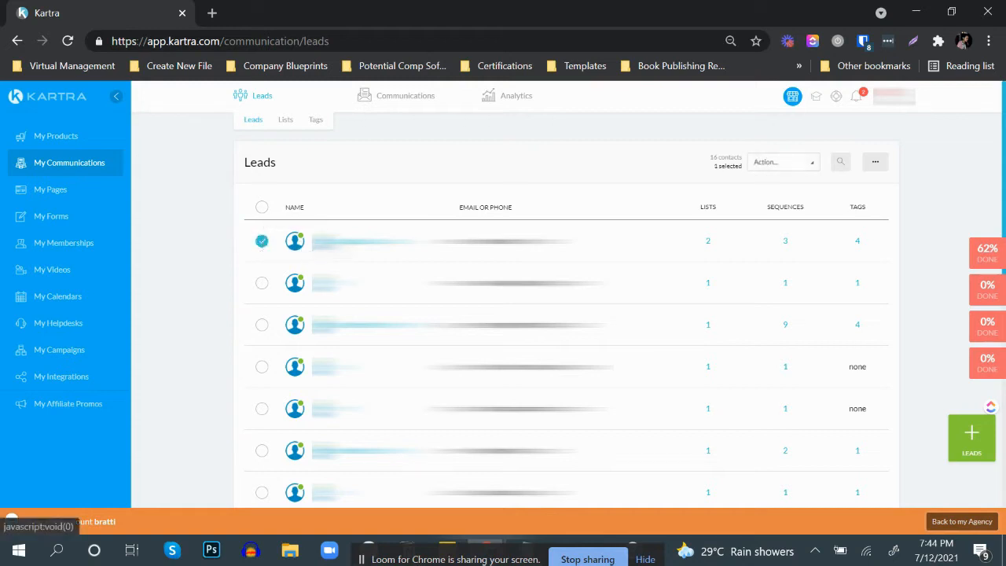
{"action": "left_click", "coordinate": [787, 168]}
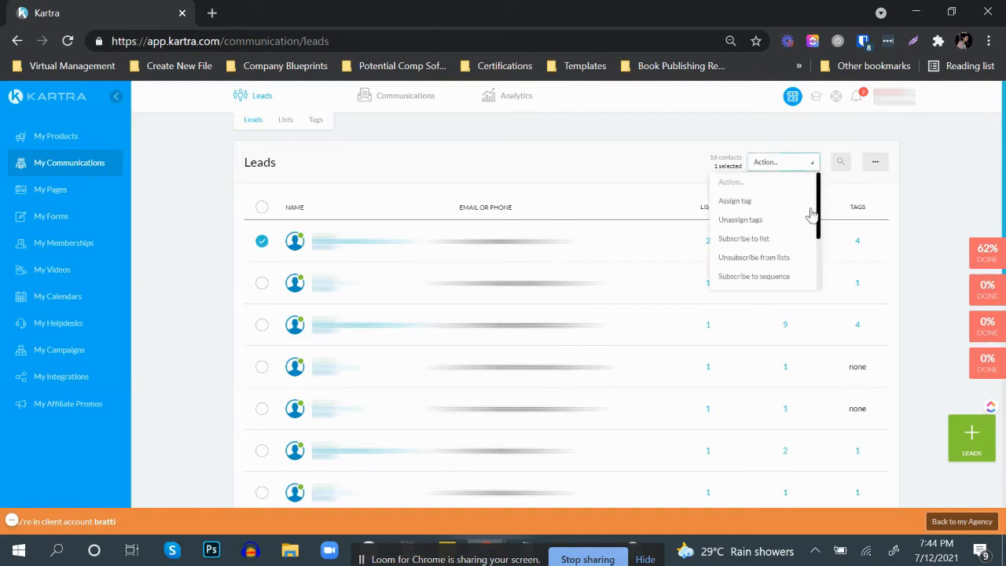
{"action": "scroll", "coordinate": [808, 216], "scroll_direction": "down", "scroll_amount": 2}
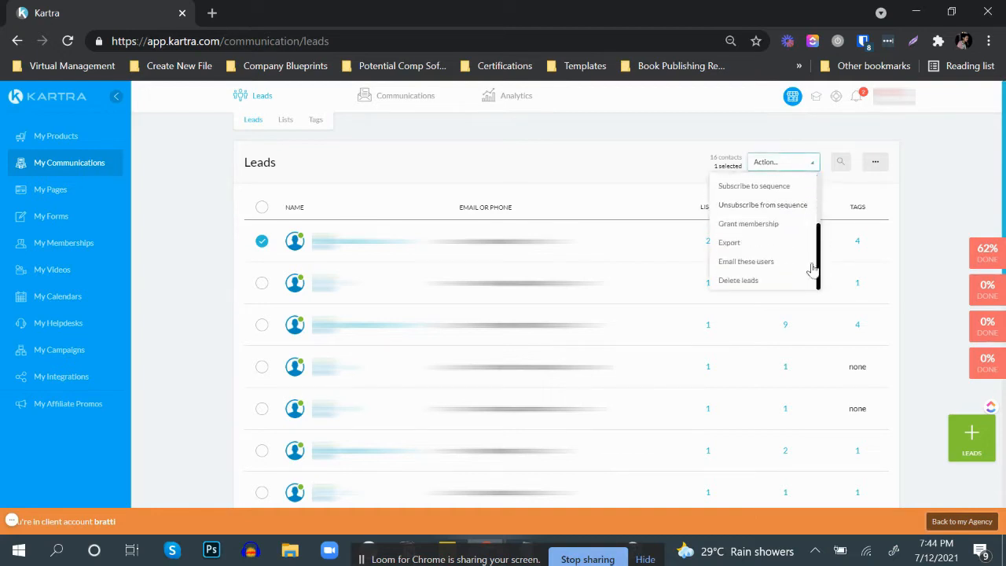
{"action": "left_click", "coordinate": [748, 265]}
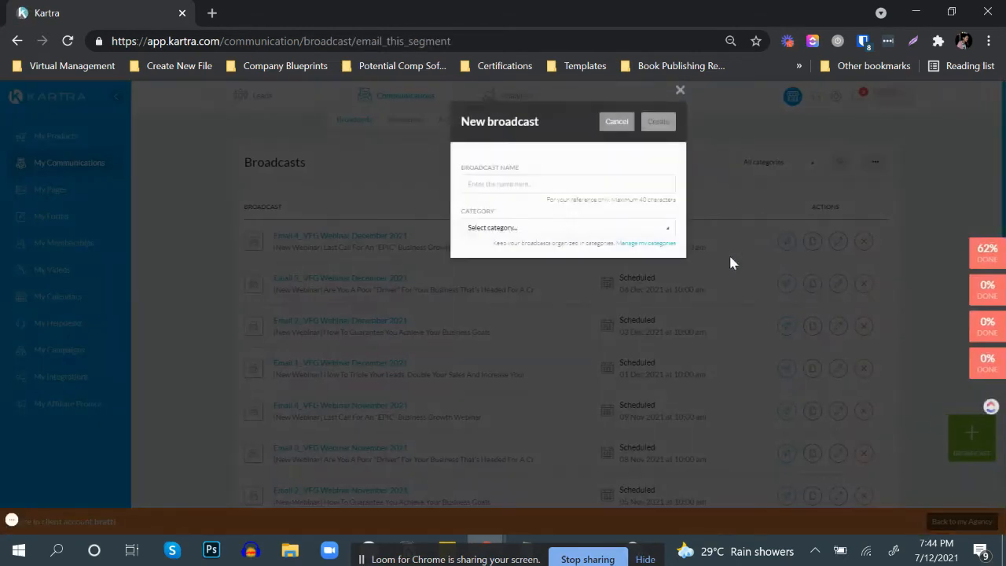
Step: Create a new broadcast named "Test name" with the category "No category in particular"
{"action": "left_click", "coordinate": [542, 184]}
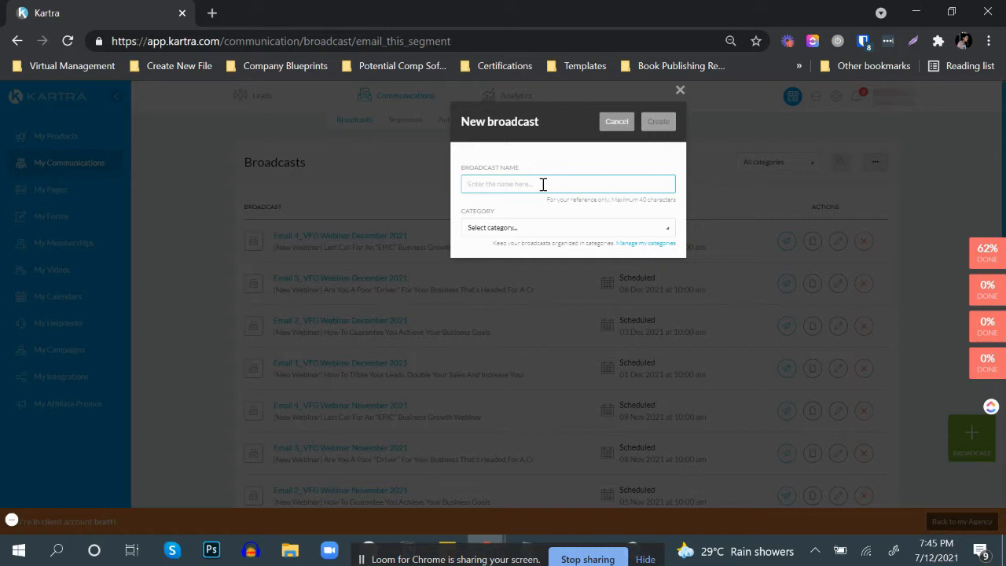
{"action": "type", "text": "Test name"}
{"action": "left_click", "coordinate": [541, 232]}
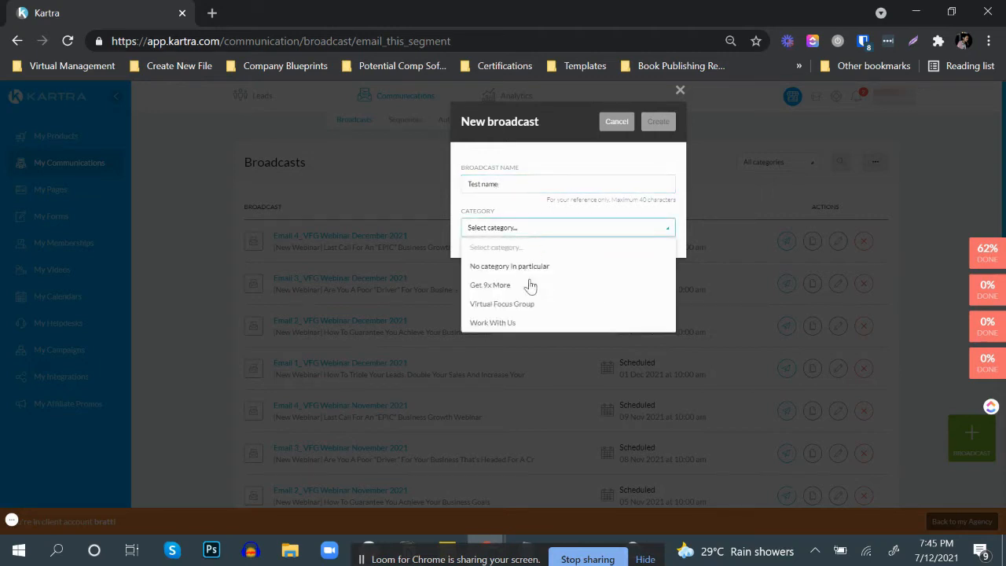
{"action": "left_click", "coordinate": [564, 267]}
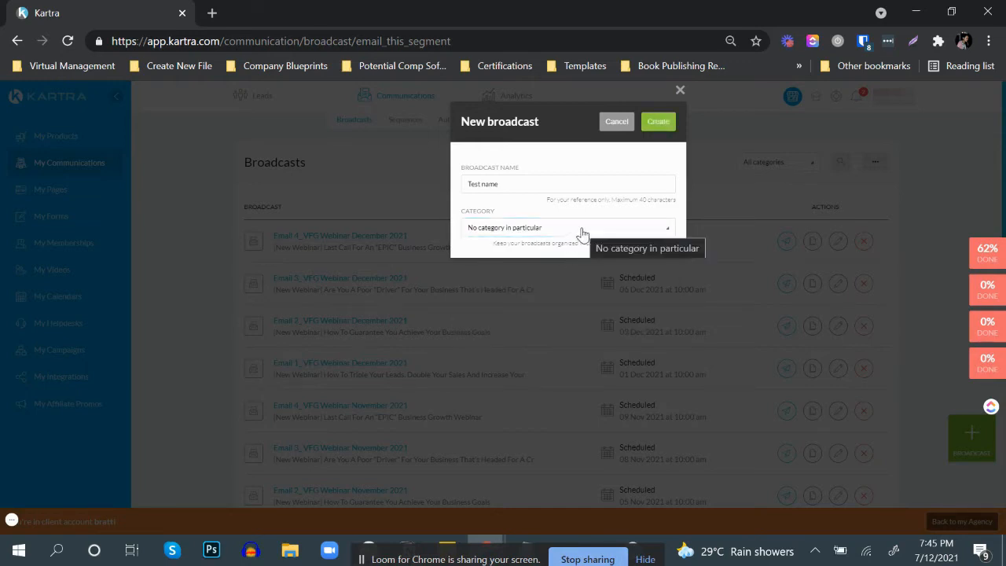
{"action": "left_click", "coordinate": [656, 124]}
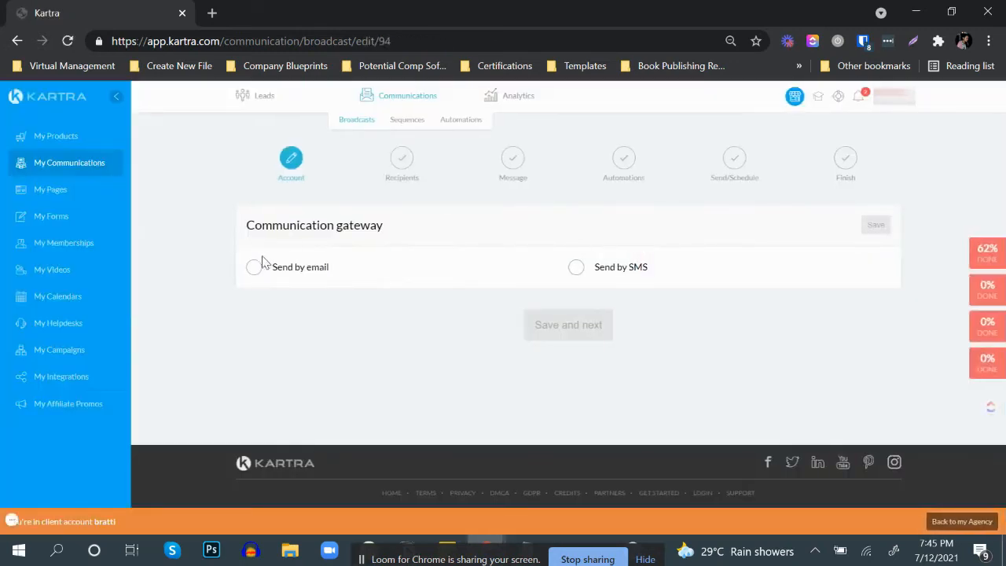
Step: Set the broadcast to send by email and replace the send-from email address
{"action": "left_click", "coordinate": [254, 271]}
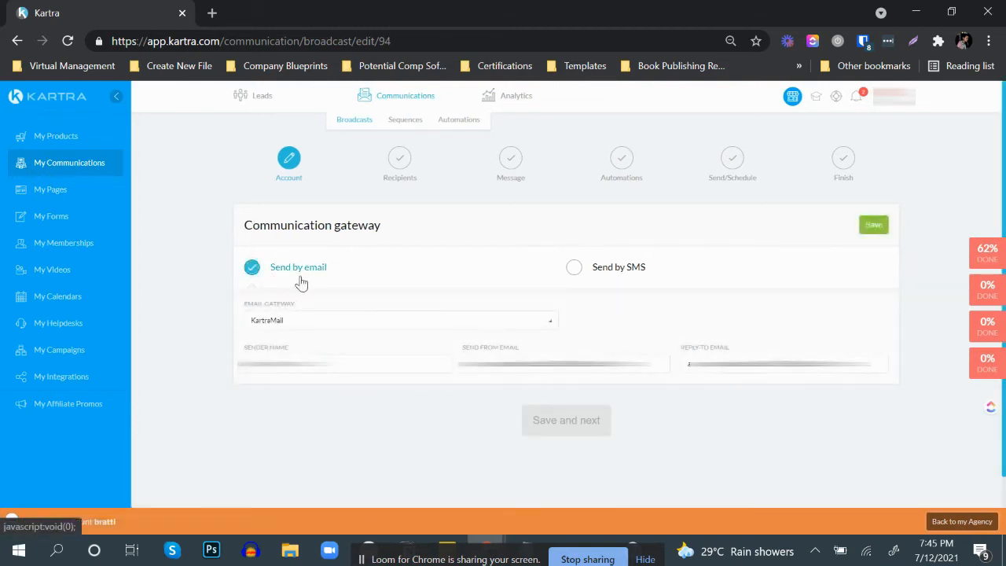
{"action": "left_click_drag", "start_coordinate": [654, 365], "coordinate": [397, 366]}
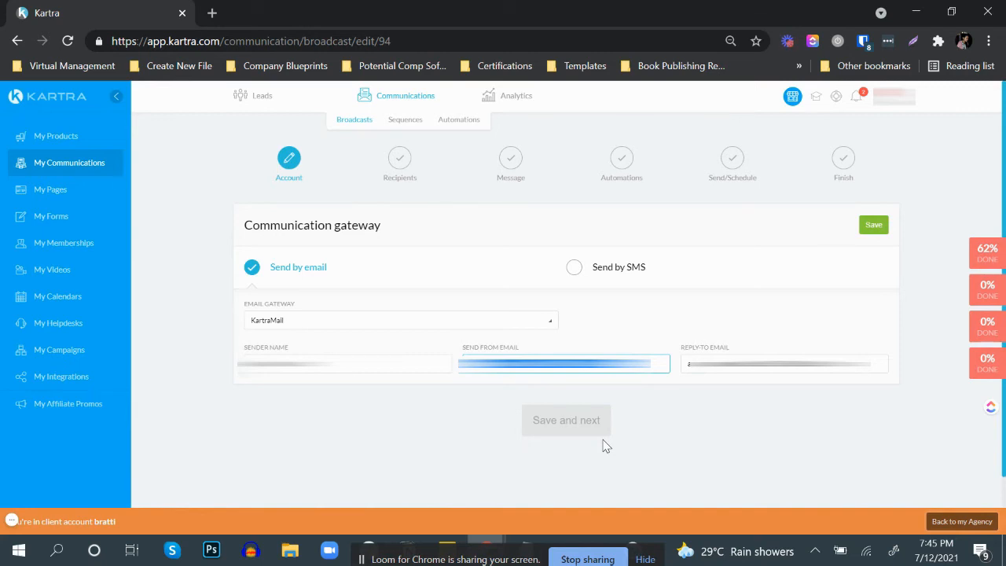
{"action": "key", "text": "BackSpace"}
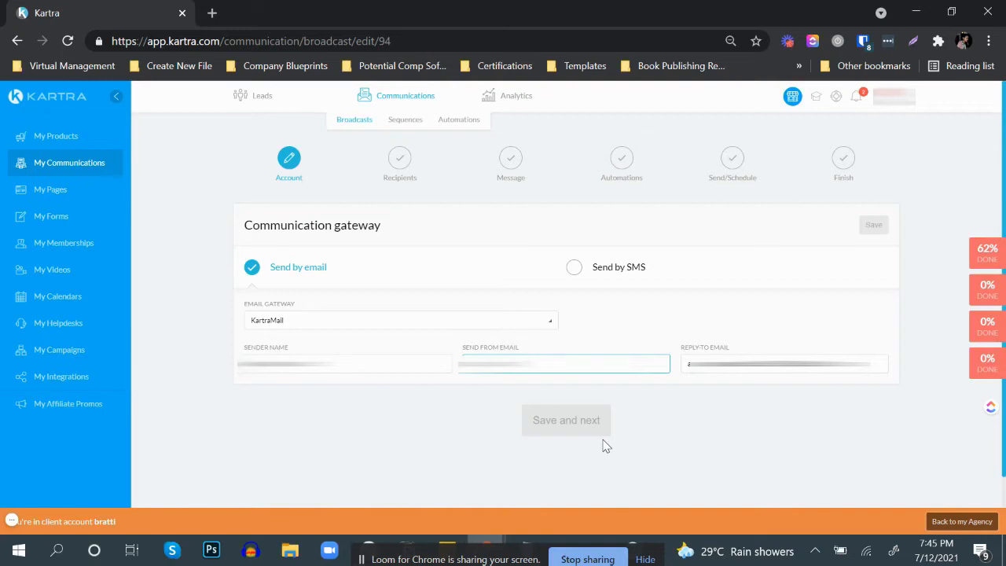
{"action": "type", "text": "tt"}
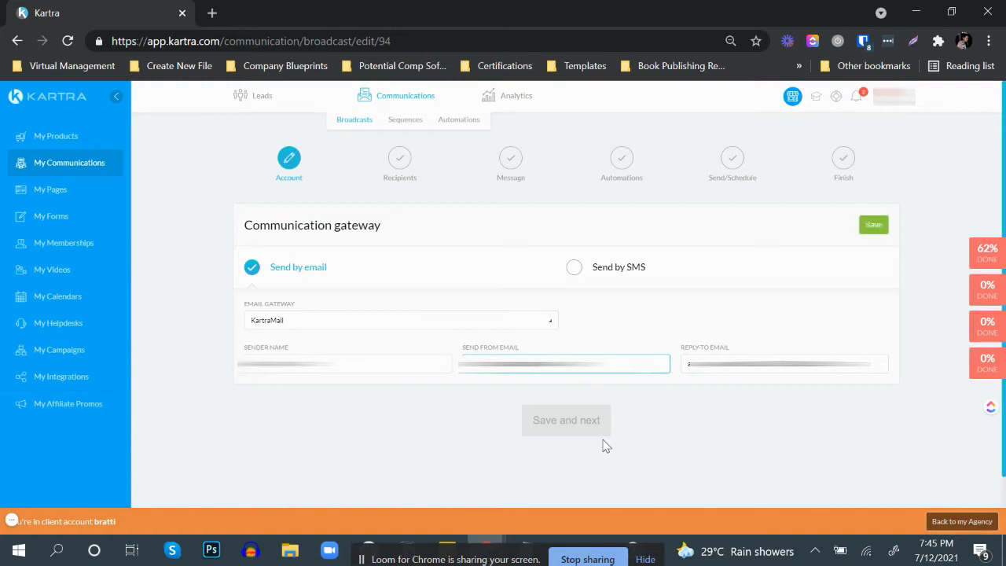
{"action": "mouse_move", "coordinate": [113, 525]}
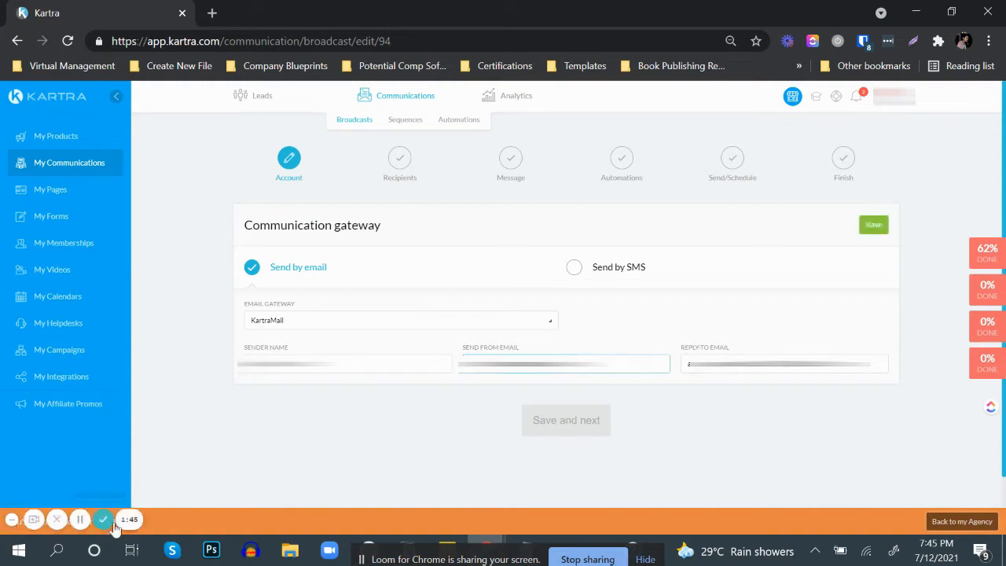
{"action": "key", "text": "ctrl+a"}
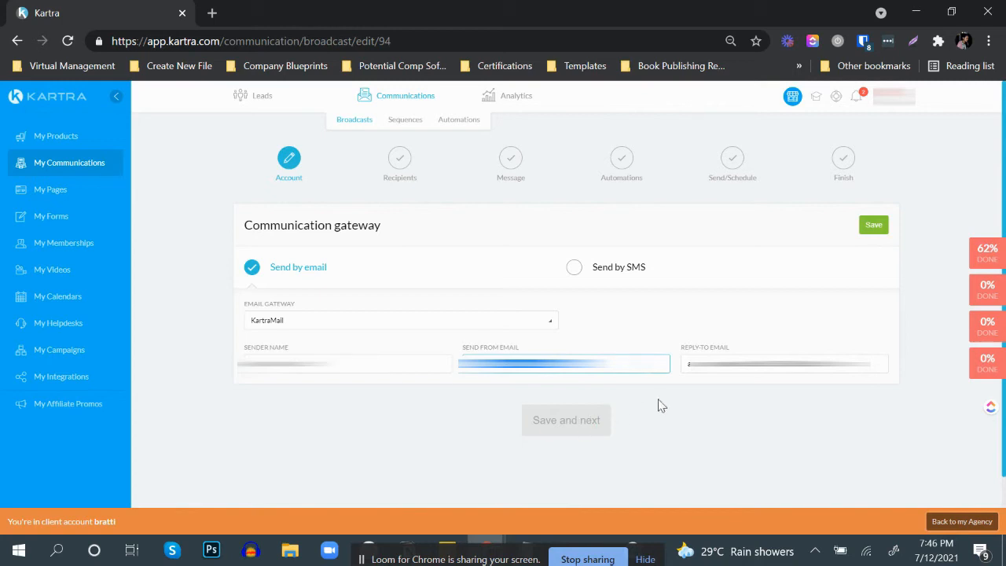
{"action": "key", "text": "ctrl+v"}
Step: Replace the reply-to email address and save the communication gateway, proceeding to the recipients
{"action": "left_click", "coordinate": [734, 361]}
{"action": "key", "text": "ctrl+a"}
{"action": "key", "text": "ctrl+v"}
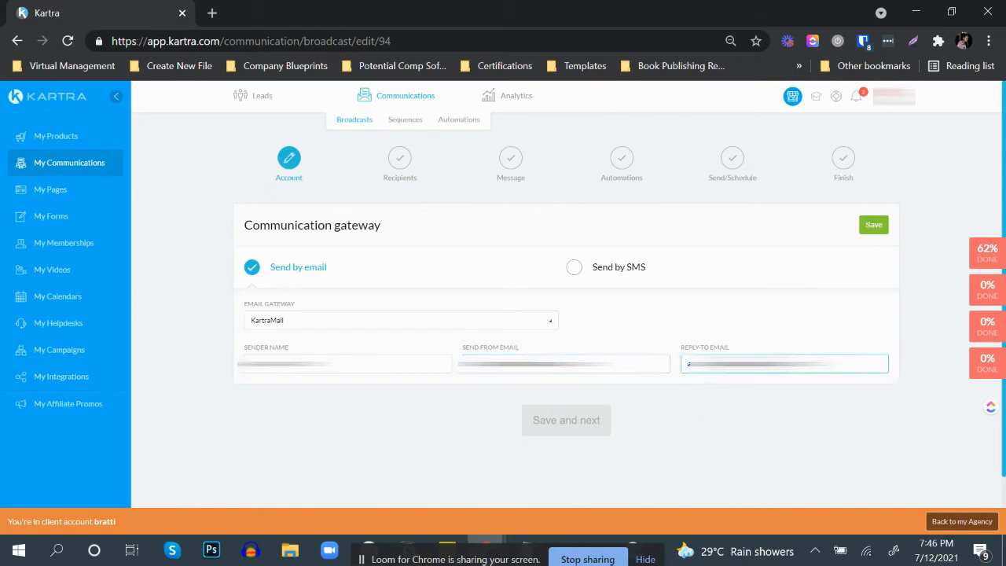
{"action": "left_click", "coordinate": [787, 328]}
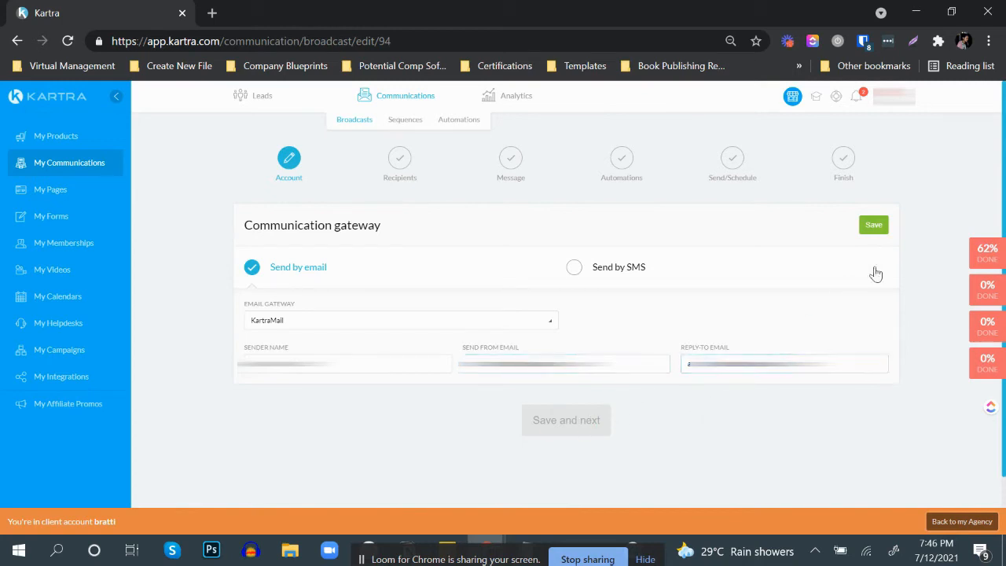
{"action": "left_click", "coordinate": [873, 227]}
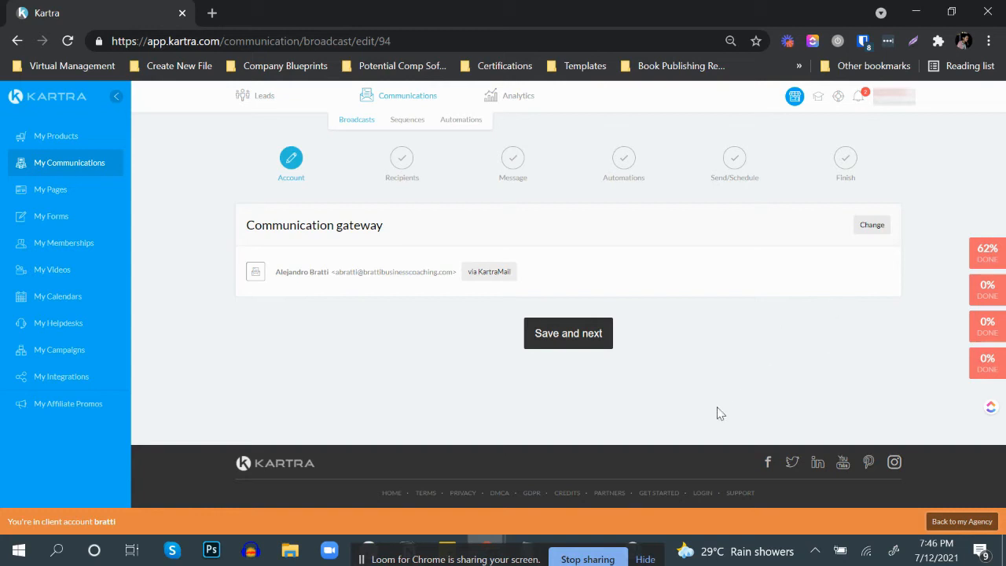
{"action": "left_click", "coordinate": [571, 332]}
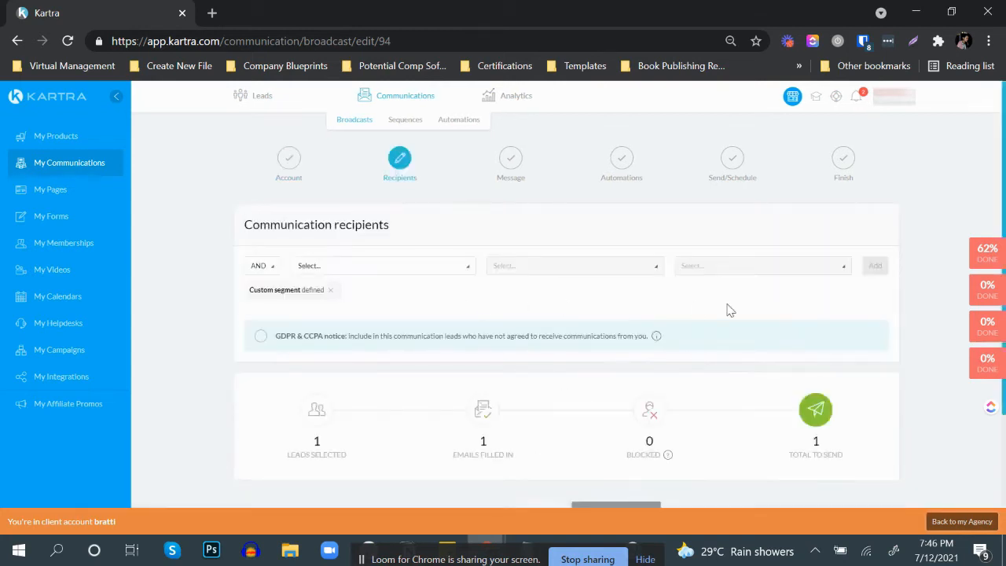
Step: Accept the custom segment as the recipients and choose Single email as the broadcast type
{"action": "scroll", "coordinate": [696, 308], "scroll_direction": "down", "scroll_amount": 1}
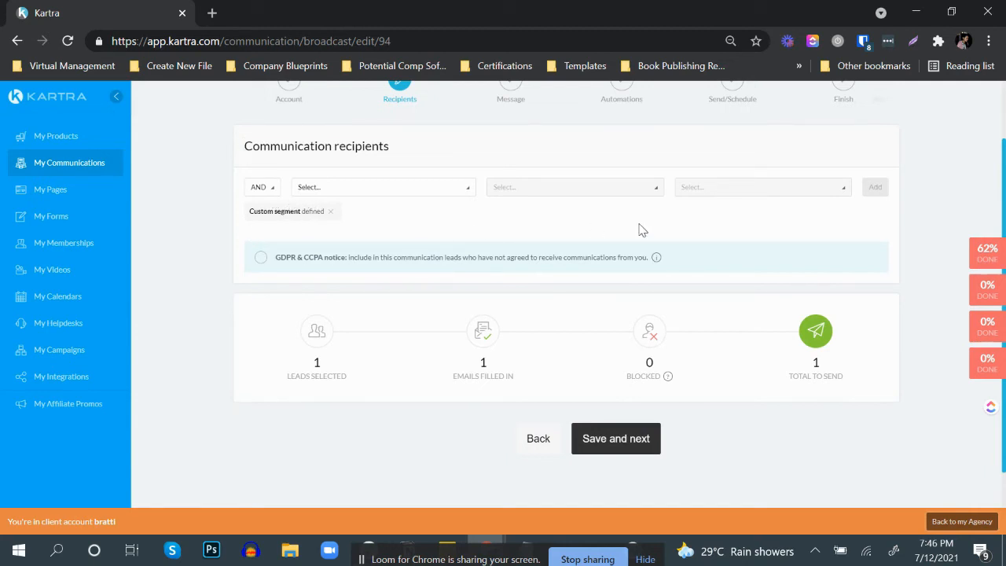
{"action": "left_click", "coordinate": [635, 441]}
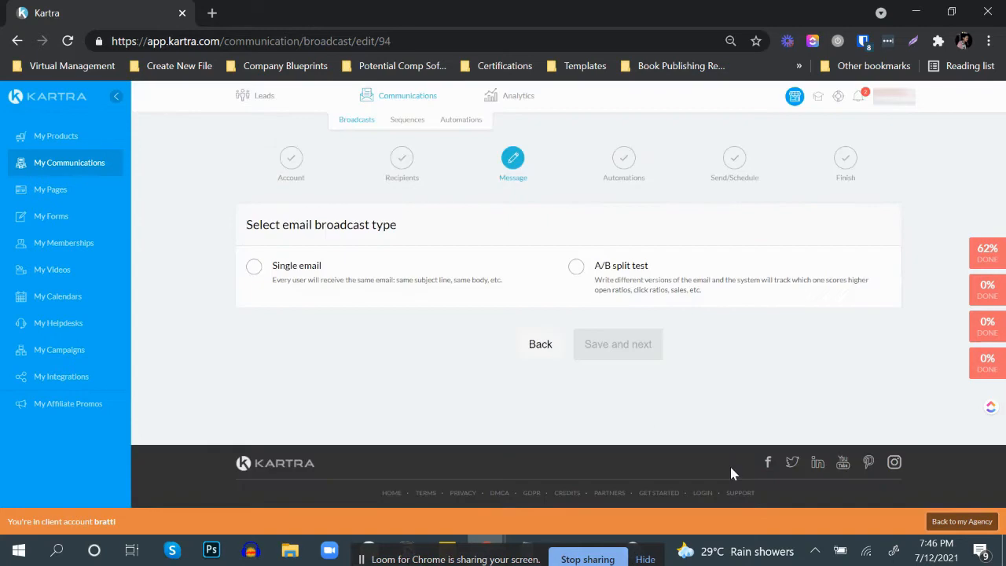
{"action": "left_click", "coordinate": [254, 269]}
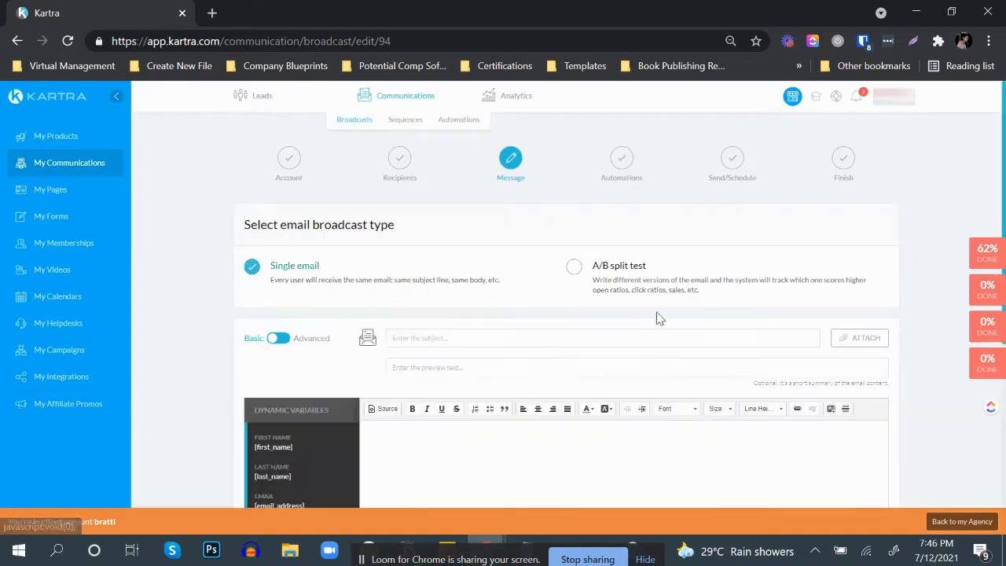
Step: Enter "Hello there Weava" as the email's subject
{"action": "left_click", "coordinate": [425, 339]}
{"action": "type", "text": "Hillo"}
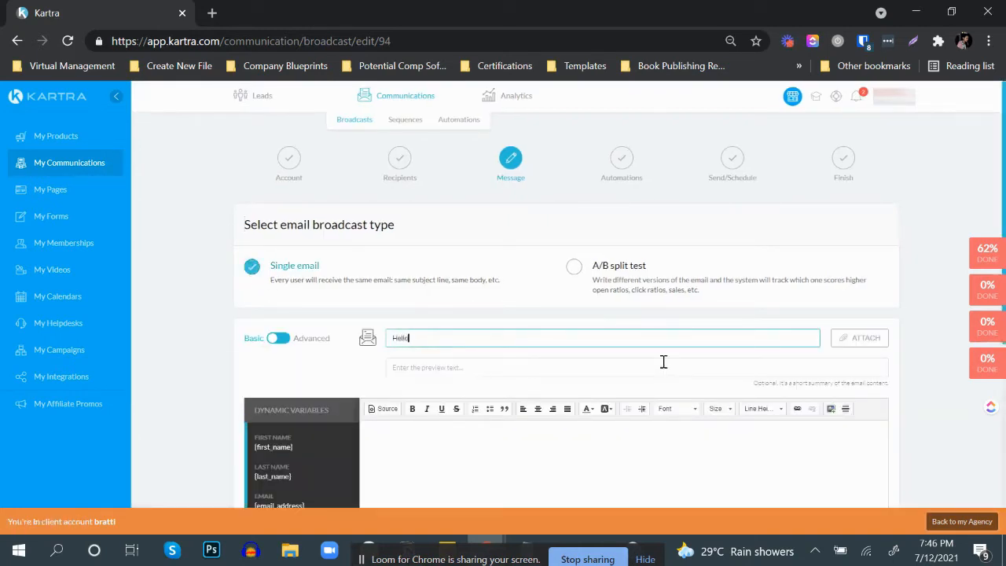
{"action": "scroll", "coordinate": [664, 359], "scroll_direction": "down", "scroll_amount": 1}
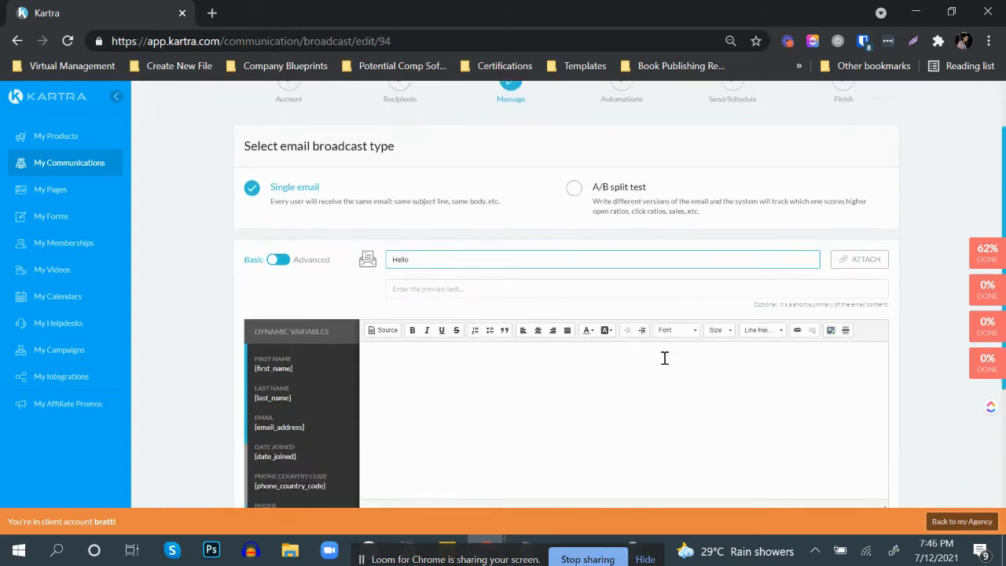
{"action": "type", "text": "there! Weava"}
{"action": "left_click", "coordinate": [664, 358]}
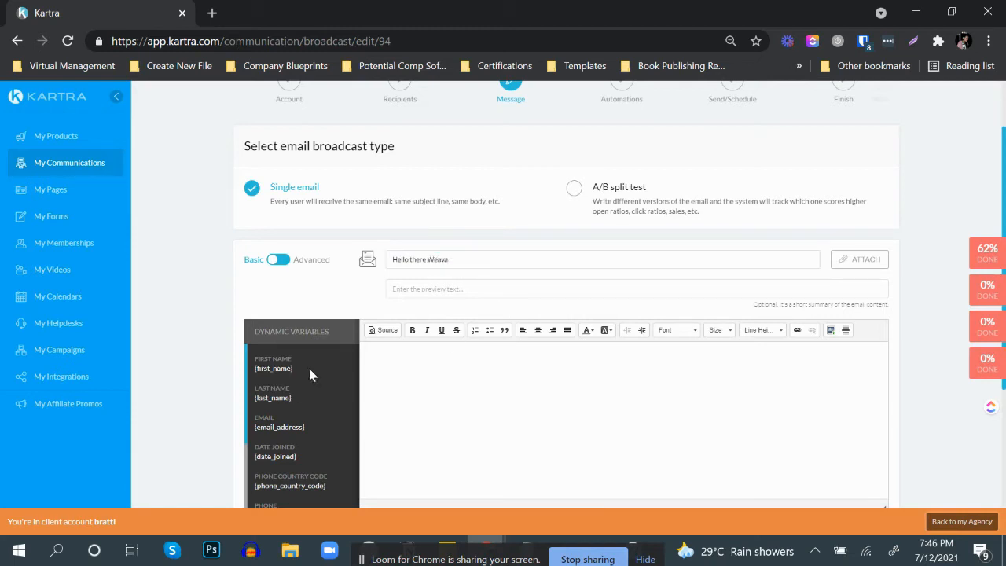
Step: Begin the email body with the greeting "Hello {first_name}," using the first name dynamic variable
{"action": "left_click", "coordinate": [428, 373]}
{"action": "type", "text": "Hello"}
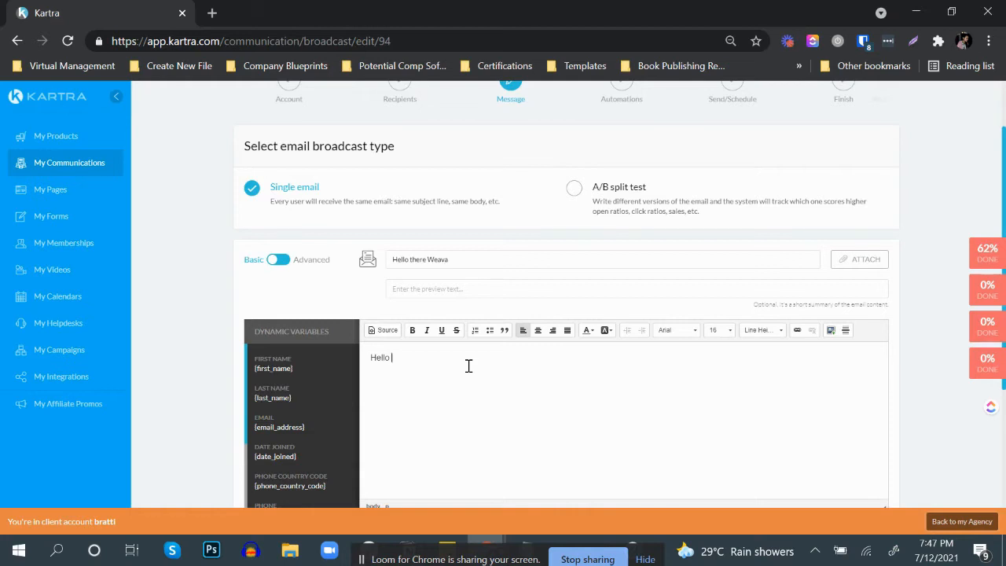
{"action": "left_click_drag", "start_coordinate": [293, 369], "coordinate": [255, 368]}
{"action": "key", "text": "ctrl+c"}
{"action": "left_click", "coordinate": [458, 360]}
{"action": "key", "text": "ctrl+v"}
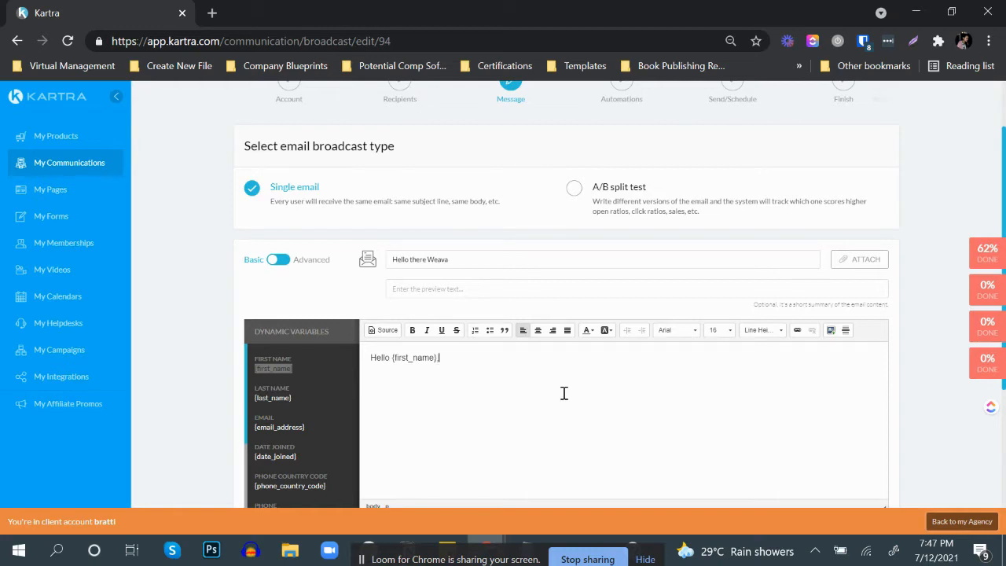
Step: Add the lines "Message here....", "Cheers!" and "MyName" below the greeting, each as its own paragraph
{"action": "key", "text": "Return"}
{"action": "type", "text": "Message here...."}
{"action": "key", "text": "Return"}
{"action": "type", "text": "Cheers!"}
{"action": "key", "text": "Return"}
{"action": "type", "text": "MyName"}
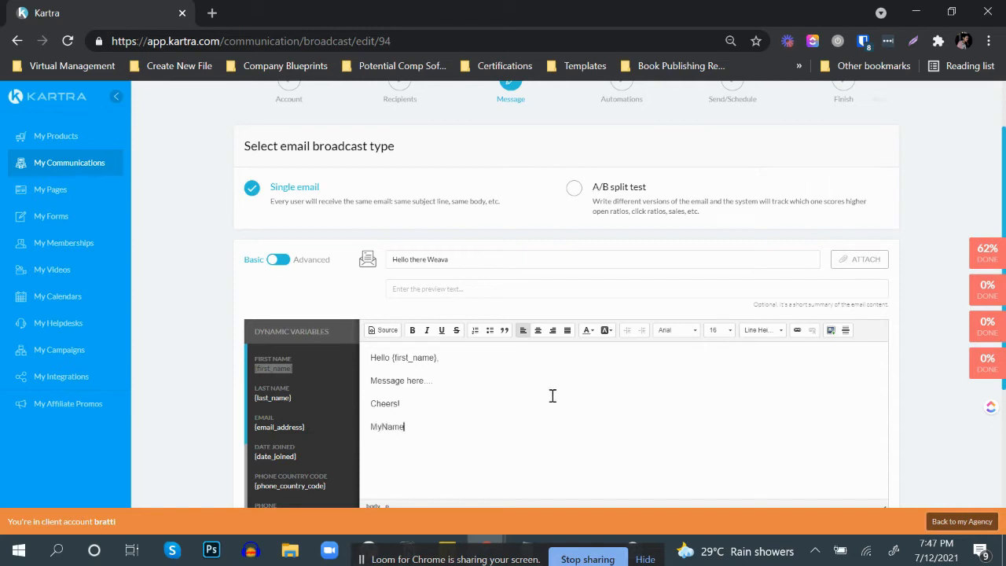
Step: Send a test of the broadcast email to the tester's own email address
{"action": "scroll", "coordinate": [557, 397], "scroll_direction": "down", "scroll_amount": 2}
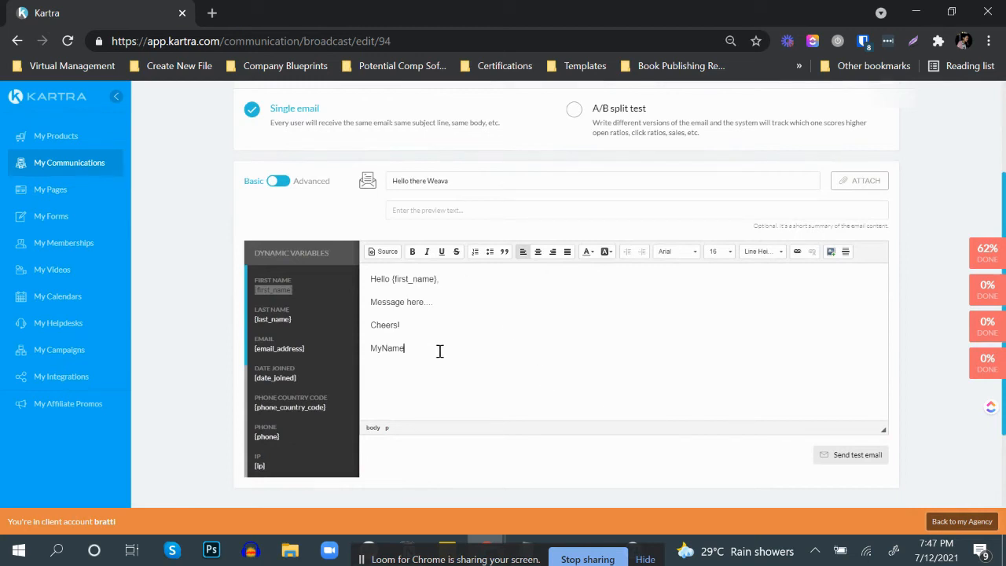
{"action": "scroll", "coordinate": [633, 342], "scroll_direction": "down", "scroll_amount": 2}
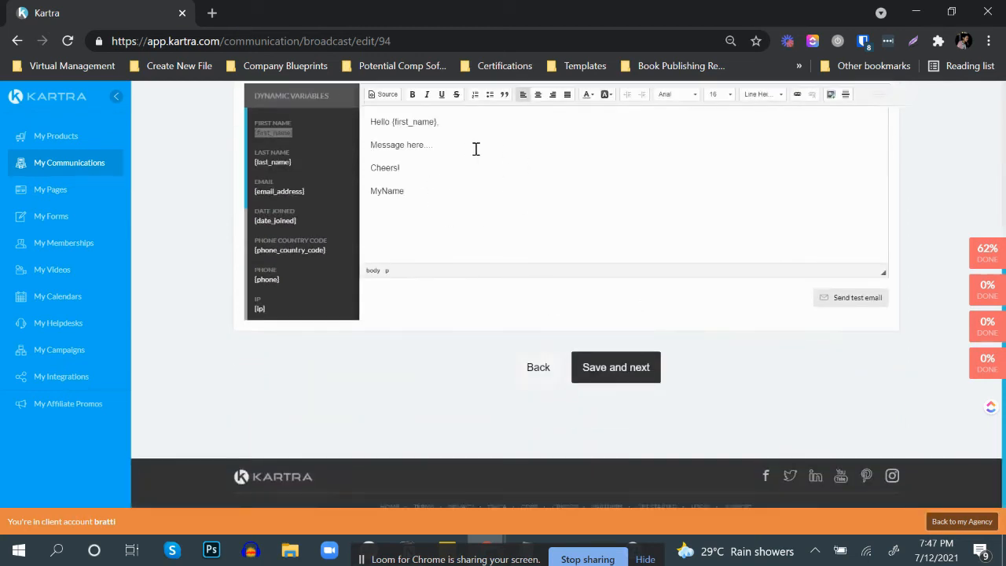
{"action": "left_click", "coordinate": [854, 301]}
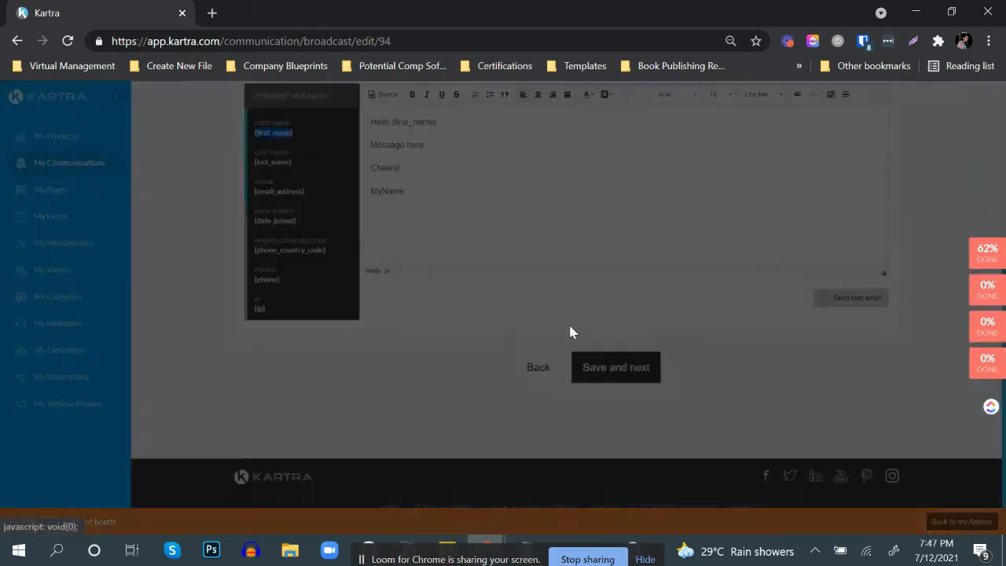
{"action": "left_click", "coordinate": [524, 191]}
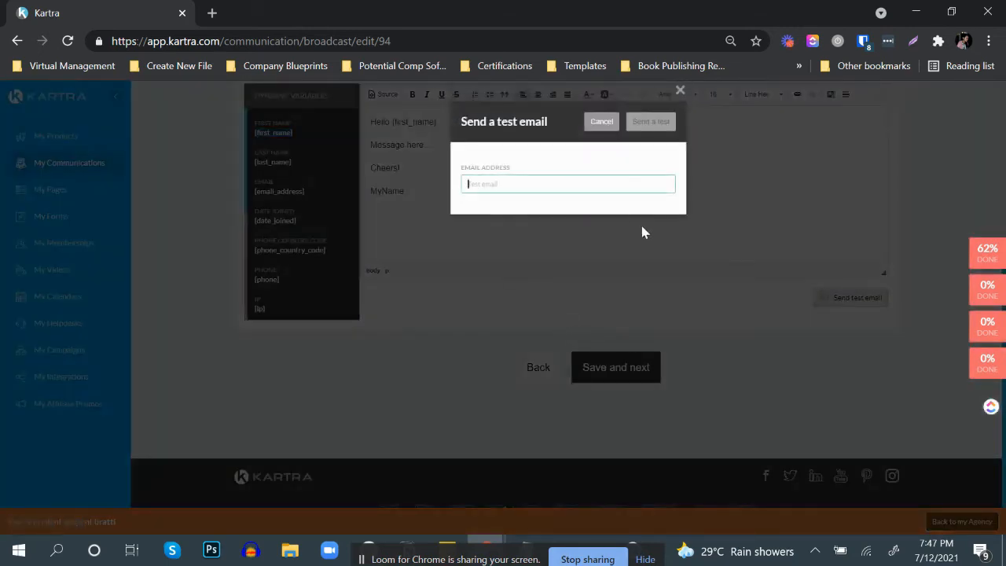
{"action": "key", "text": "ctrl+v"}
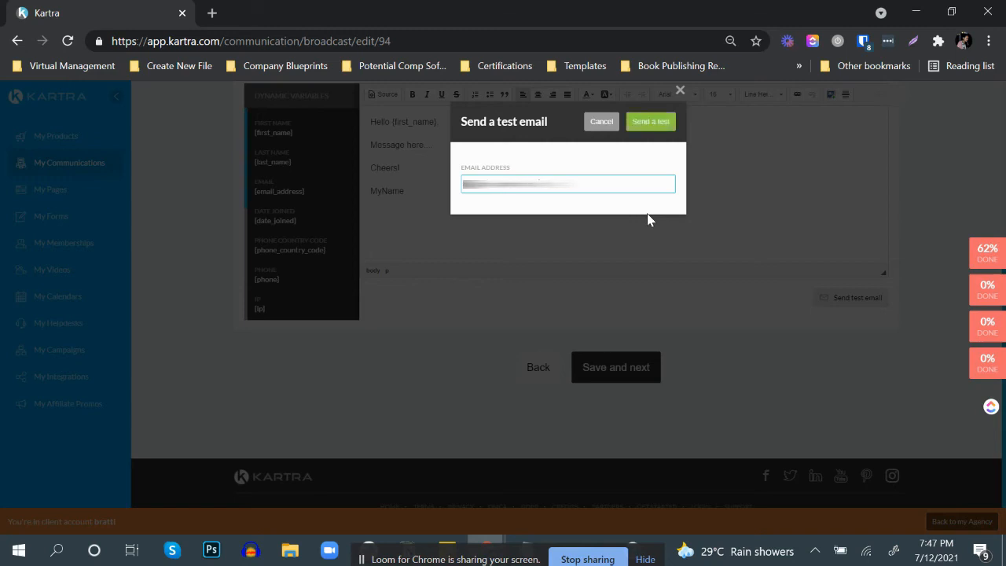
{"action": "left_click", "coordinate": [656, 124]}
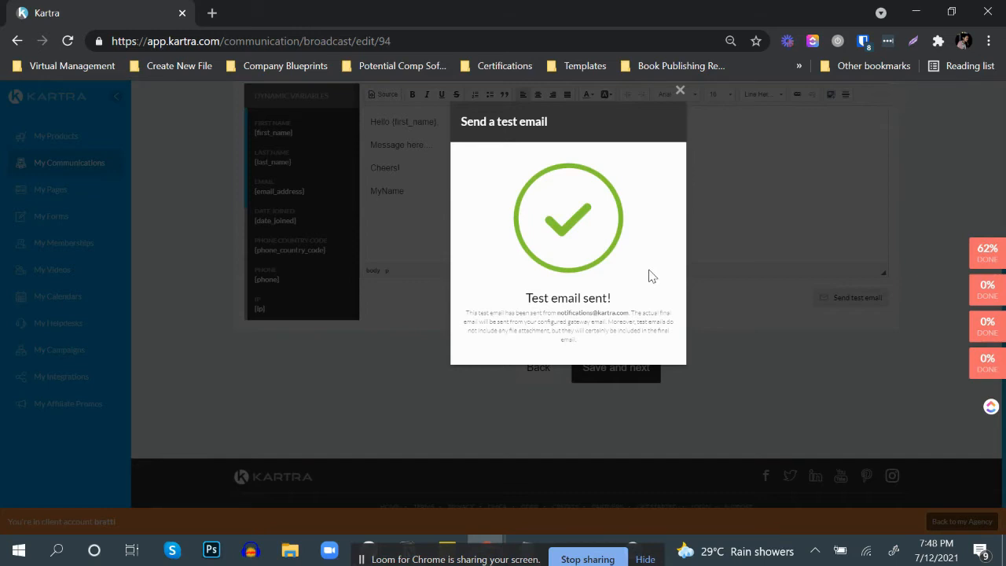
Step: Switch to Gmail, open the received "Hello there Weava" test email from Kartra and read through its body
{"action": "key", "text": "alt+Tab"}
{"action": "key", "text": "Tab"}
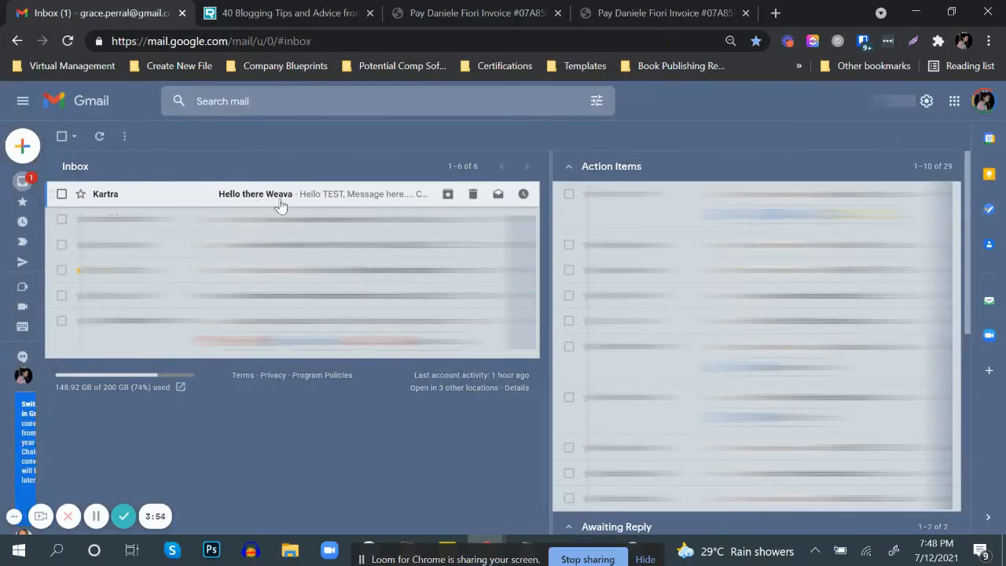
{"action": "left_click", "coordinate": [271, 198]}
{"action": "scroll", "coordinate": [220, 293], "scroll_direction": "down", "scroll_amount": 1}
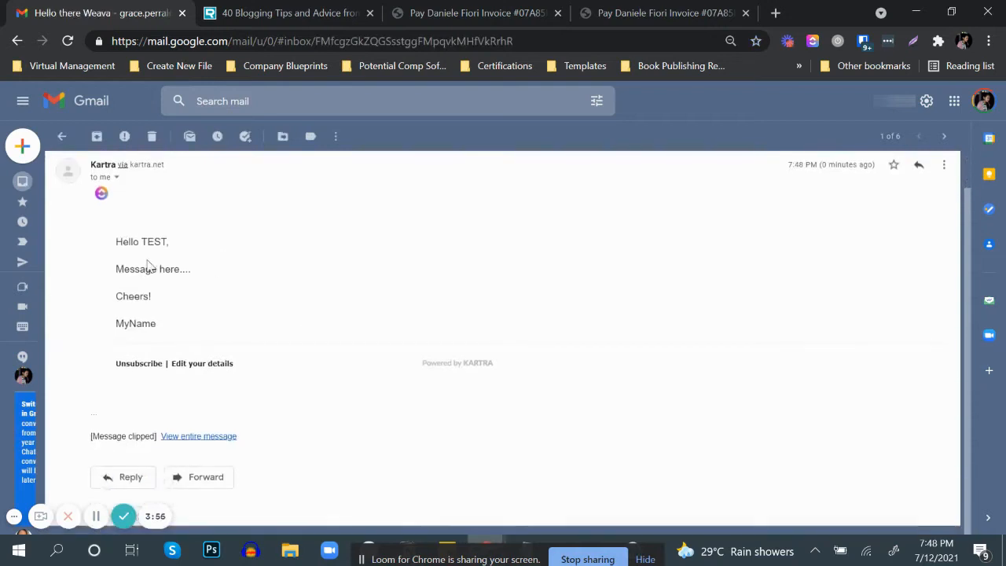
{"action": "left_click_drag", "start_coordinate": [124, 268], "coordinate": [193, 269]}
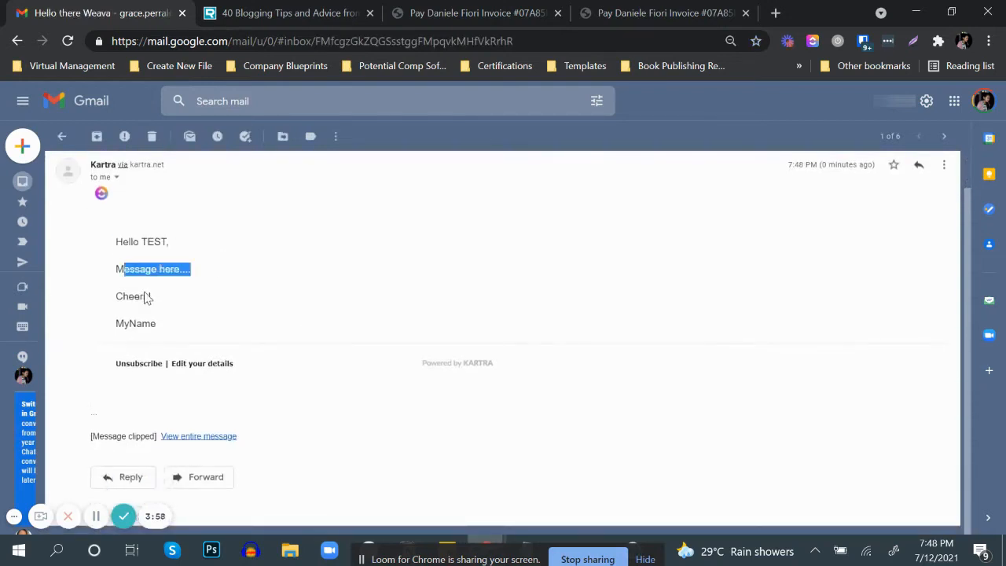
{"action": "left_click_drag", "start_coordinate": [129, 297], "coordinate": [160, 323]}
Step: Return to Kartra, dismiss the test email confirmation and save the message to proceed to the automations stage
{"action": "key", "text": "alt+Tab"}
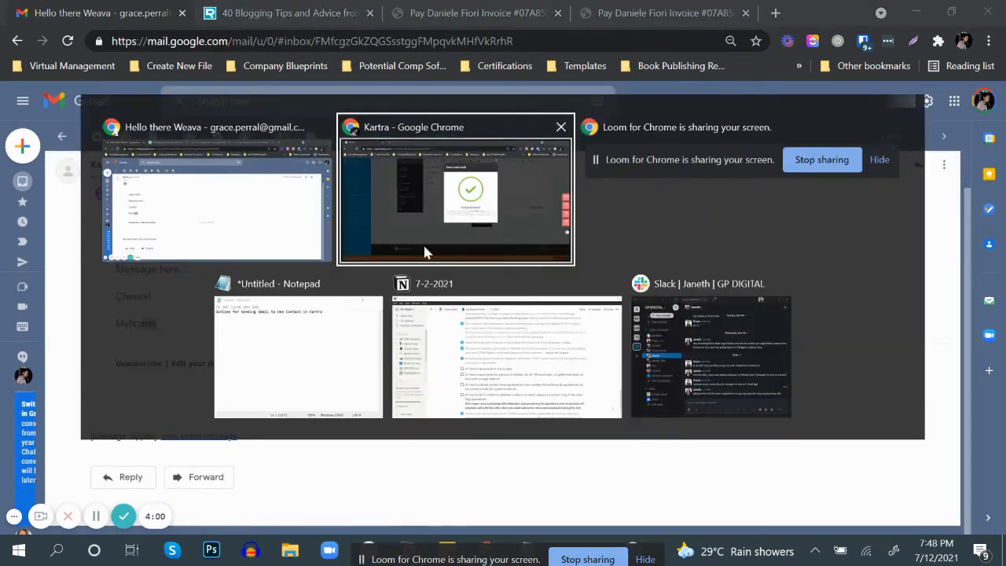
{"action": "left_click", "coordinate": [424, 233]}
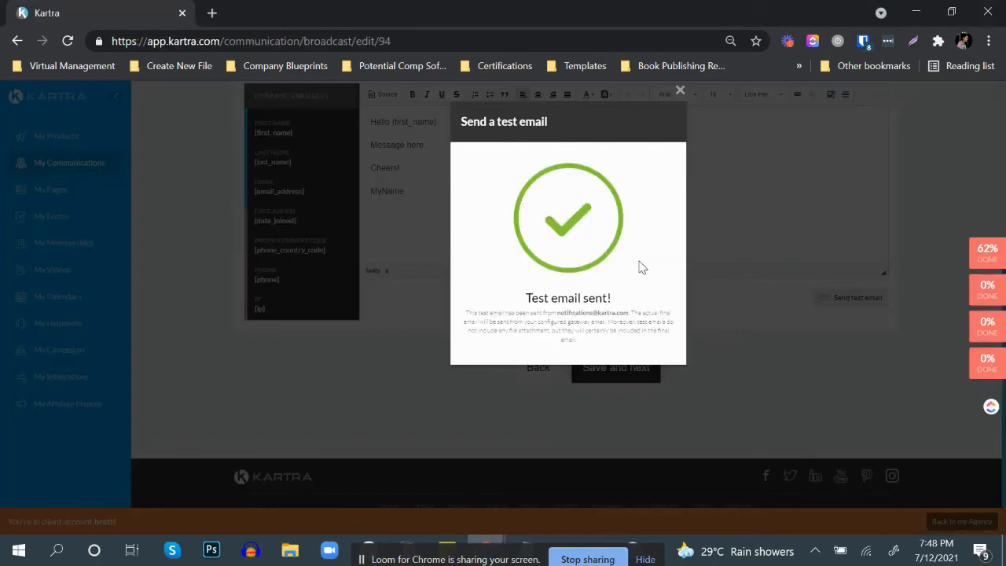
{"action": "left_click", "coordinate": [680, 89]}
{"action": "left_click", "coordinate": [623, 370]}
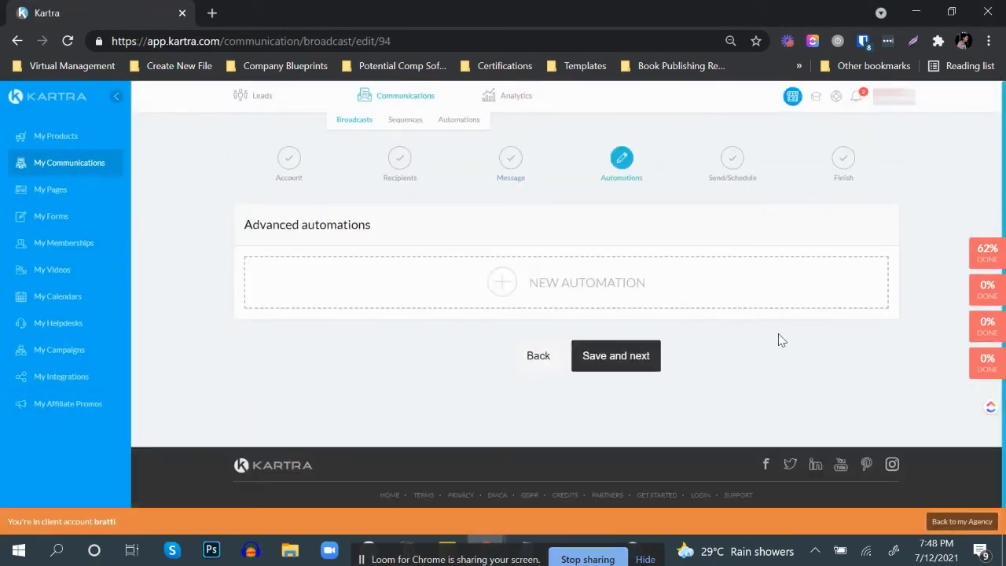
Step: Start a new automation with the condition "Lead opens this email" and choose "Assign tag" as its action type
{"action": "left_click", "coordinate": [554, 292]}
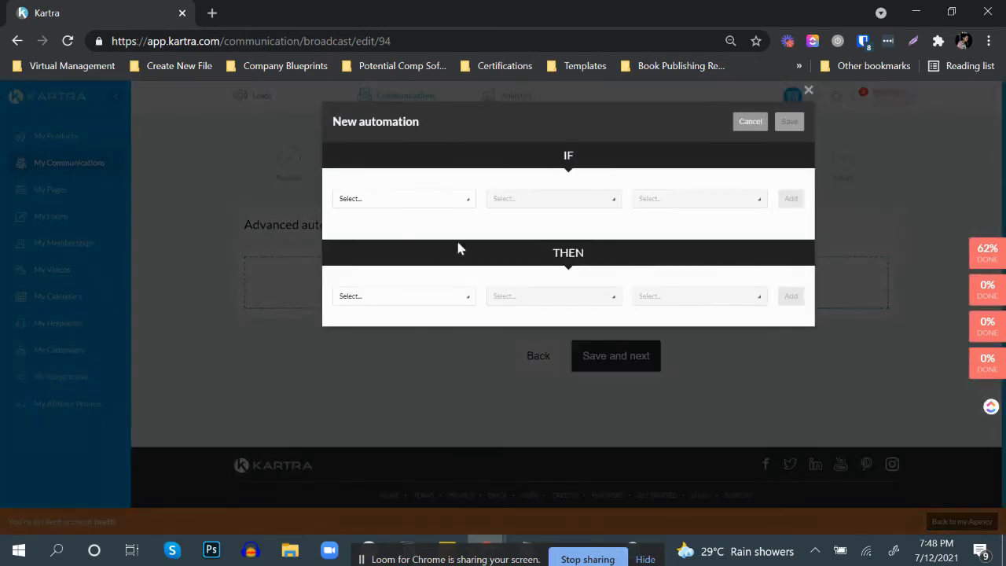
{"action": "left_click", "coordinate": [401, 203]}
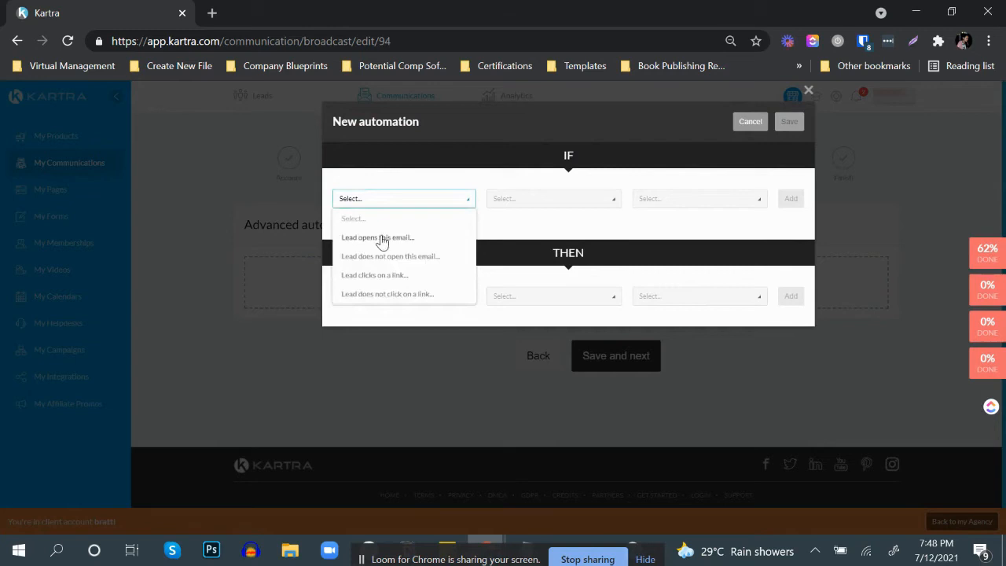
{"action": "left_click", "coordinate": [381, 238]}
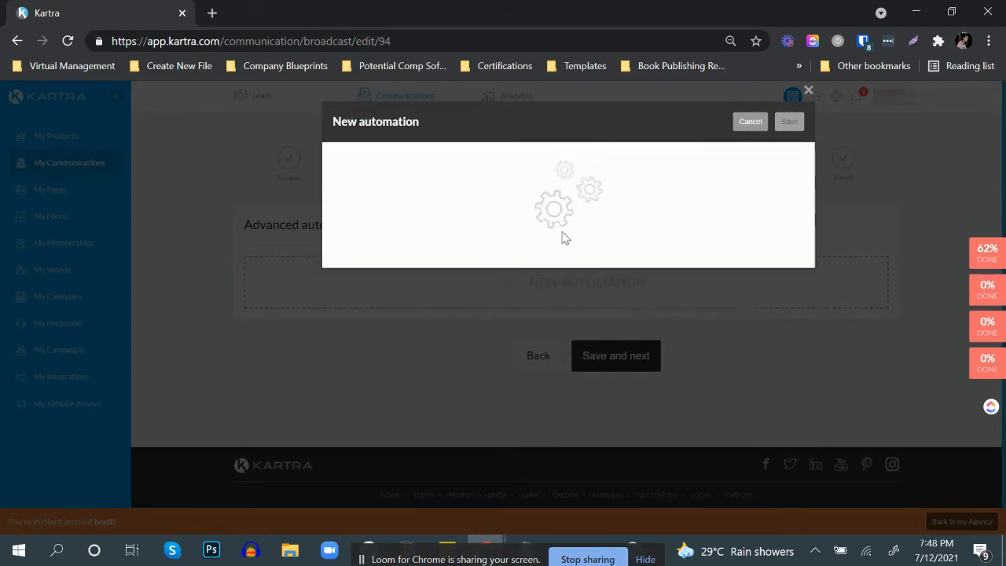
{"action": "left_click", "coordinate": [790, 200]}
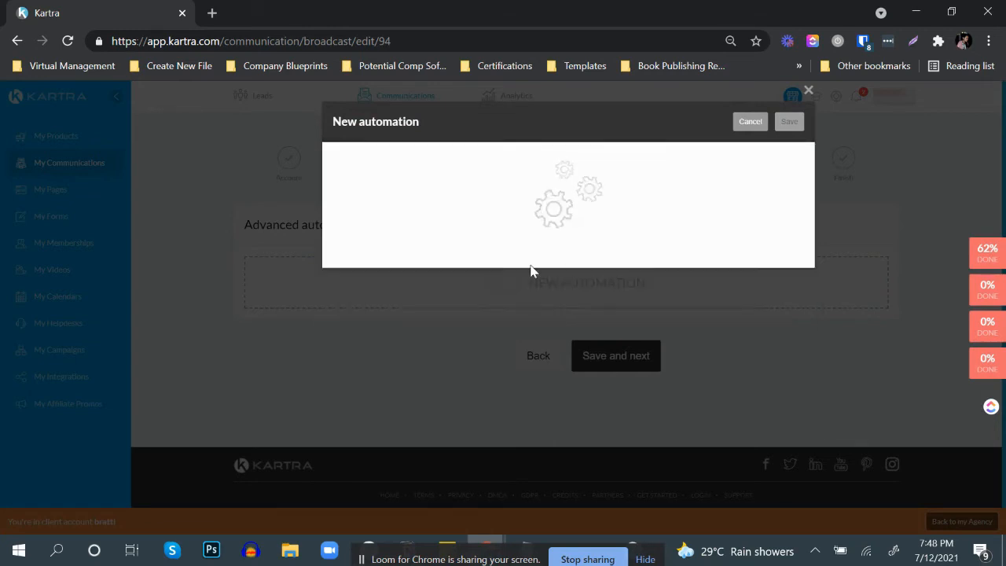
{"action": "left_click", "coordinate": [383, 321]}
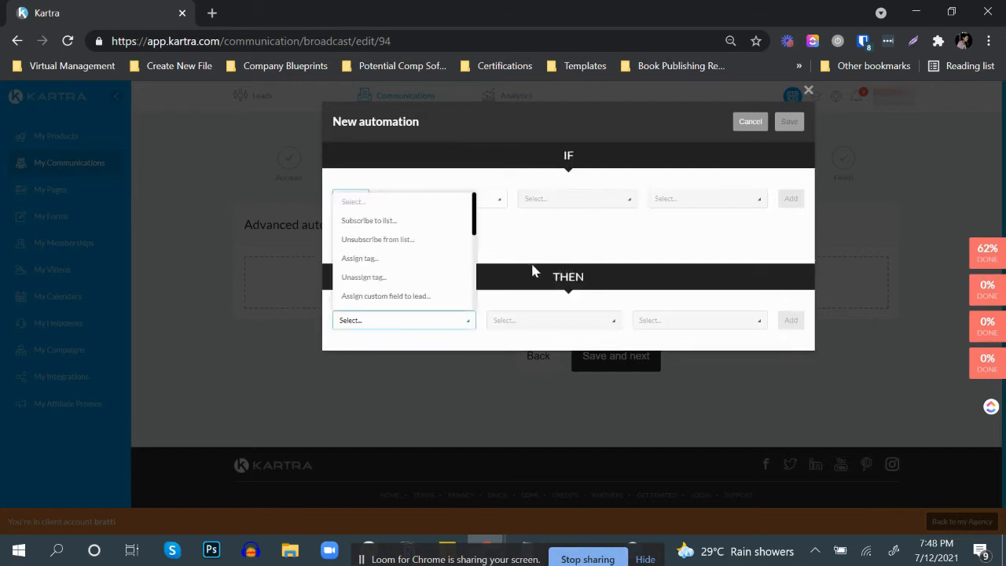
{"action": "left_click", "coordinate": [383, 259]}
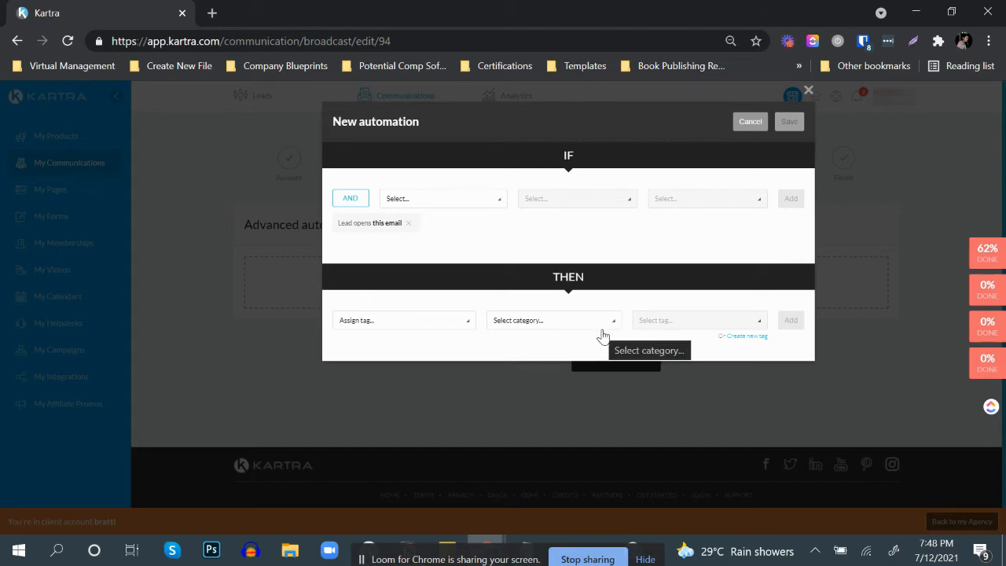
Step: Replace the automation's condition with "Lead does not open this email" within 8 hours
{"action": "left_click", "coordinate": [408, 224]}
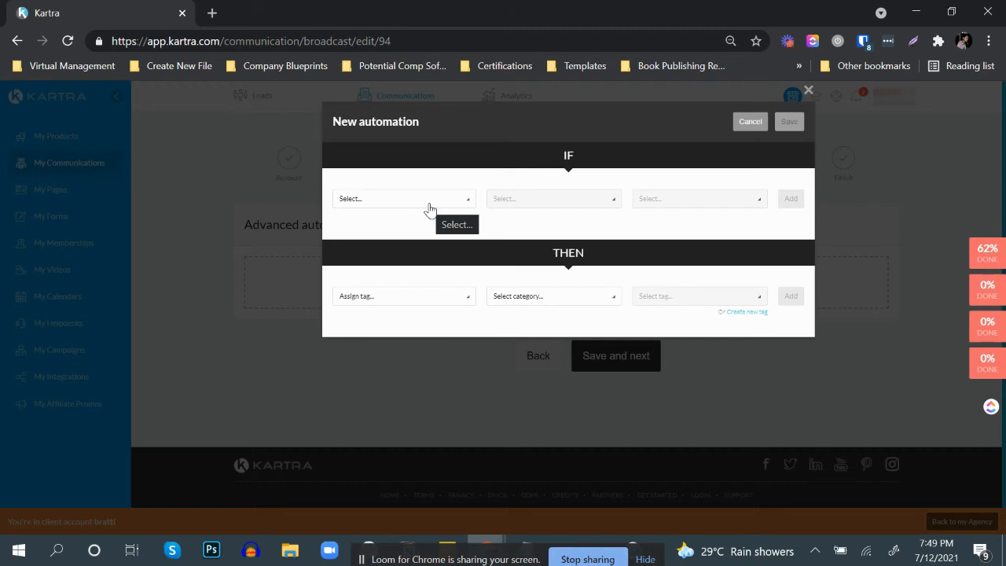
{"action": "left_click", "coordinate": [430, 206]}
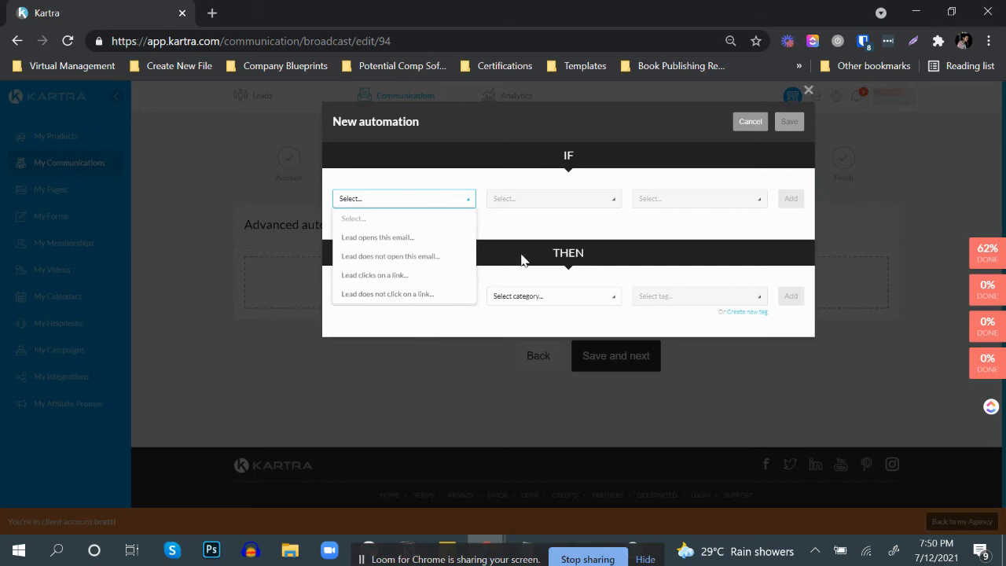
{"action": "left_click", "coordinate": [555, 252]}
{"action": "left_click", "coordinate": [407, 198]}
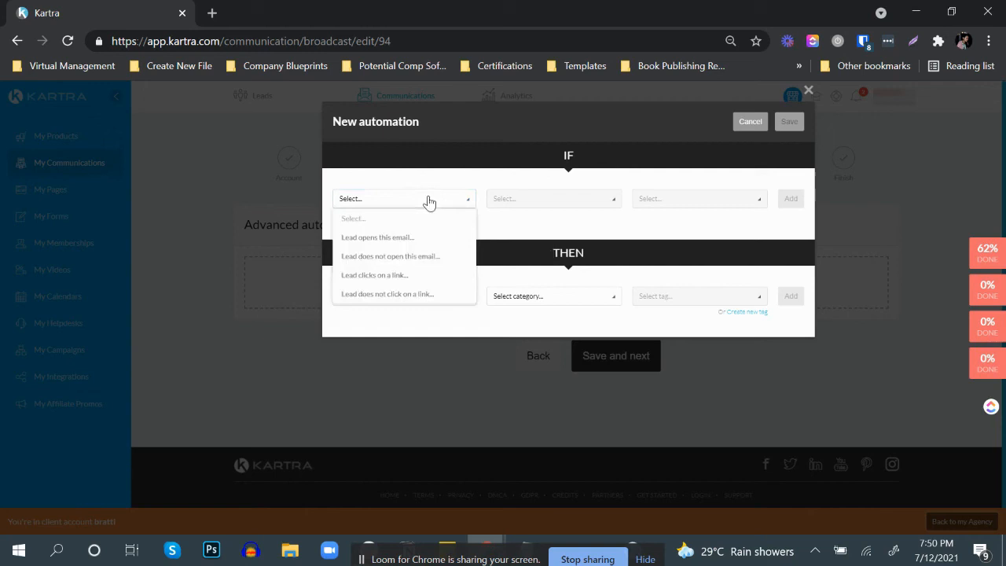
{"action": "left_click", "coordinate": [395, 256]}
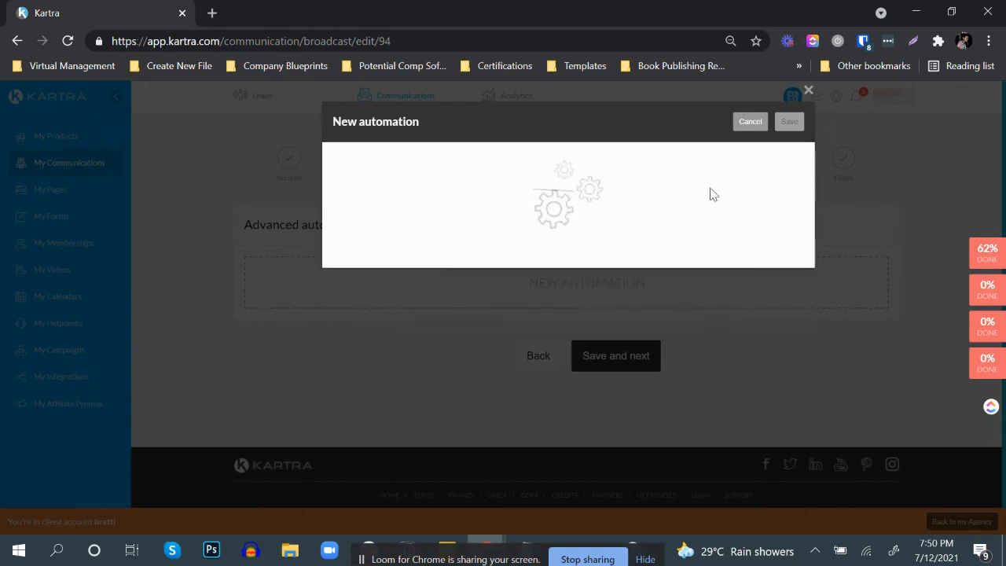
{"action": "left_click", "coordinate": [669, 198]}
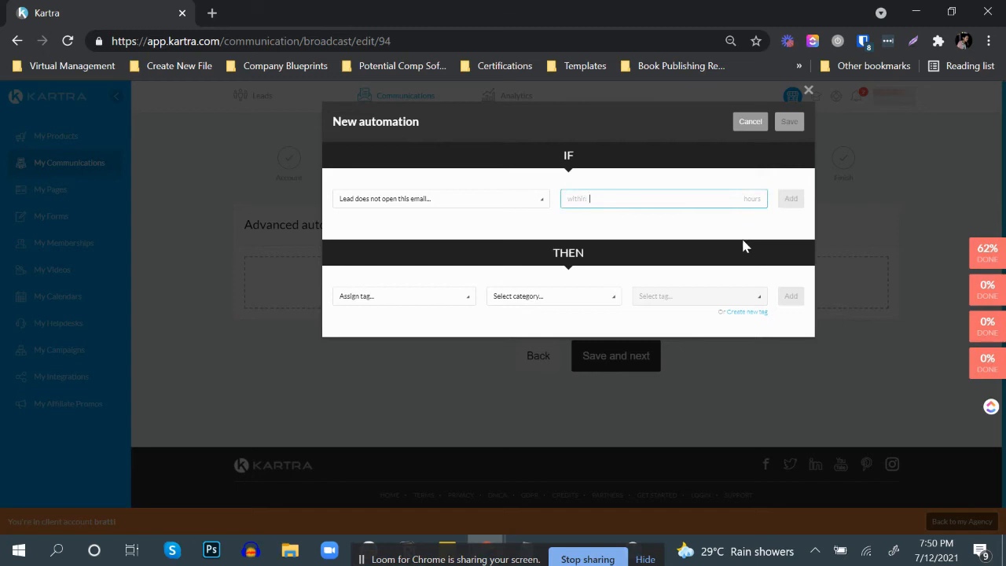
{"action": "type", "text": "1"}
{"action": "left_click", "coordinate": [789, 198]}
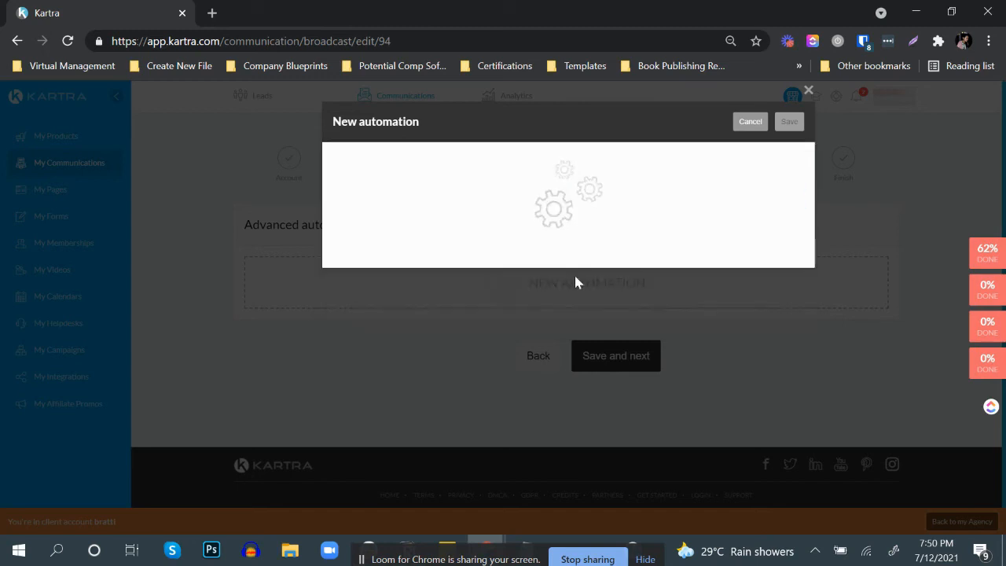
Step: Add the action "Subscribe to sequence" with the sequence "2021-06-09 1 hour until the VFG", starting at its "Send email" step
{"action": "left_click", "coordinate": [429, 321]}
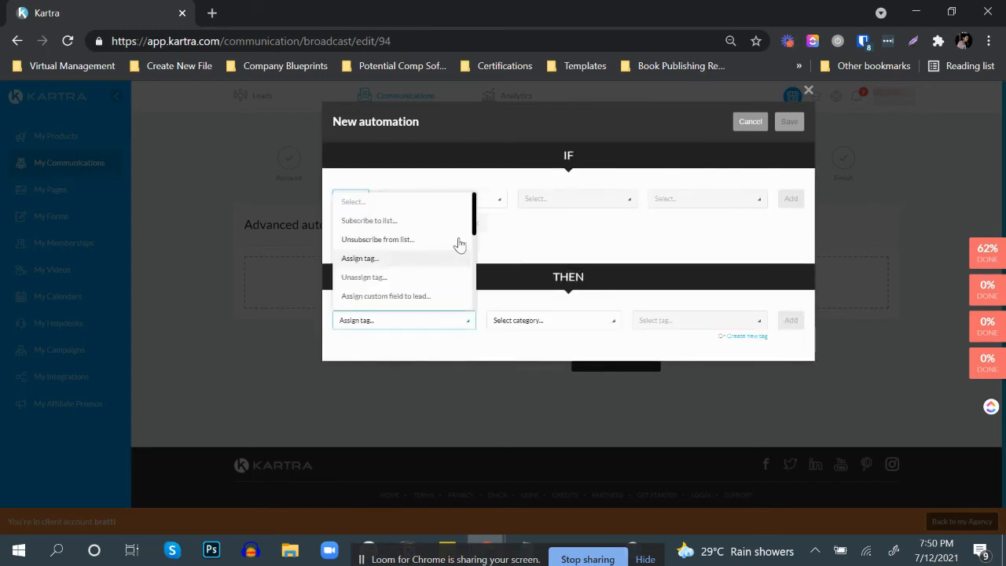
{"action": "scroll", "coordinate": [454, 245], "scroll_direction": "down", "scroll_amount": 1}
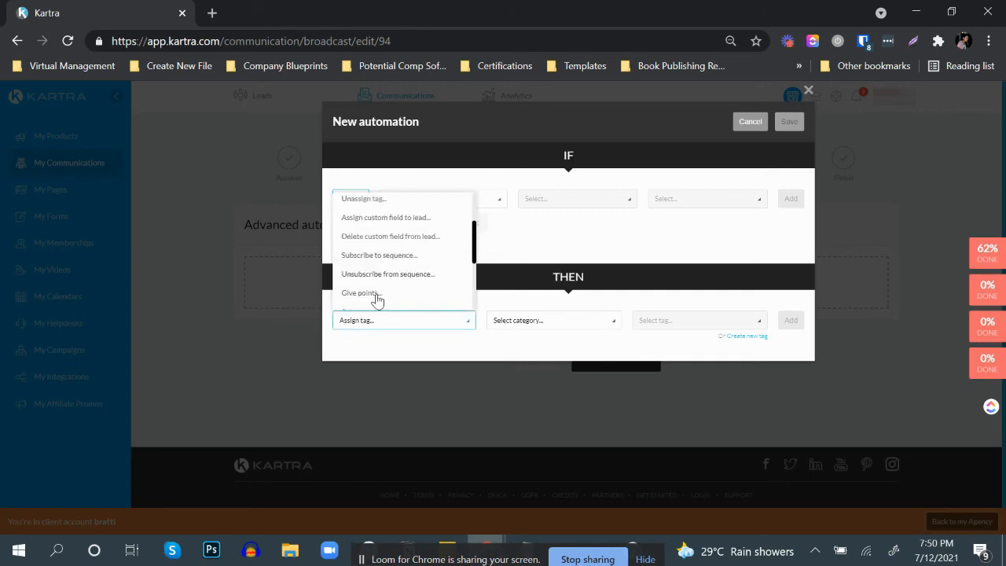
{"action": "left_click", "coordinate": [383, 256]}
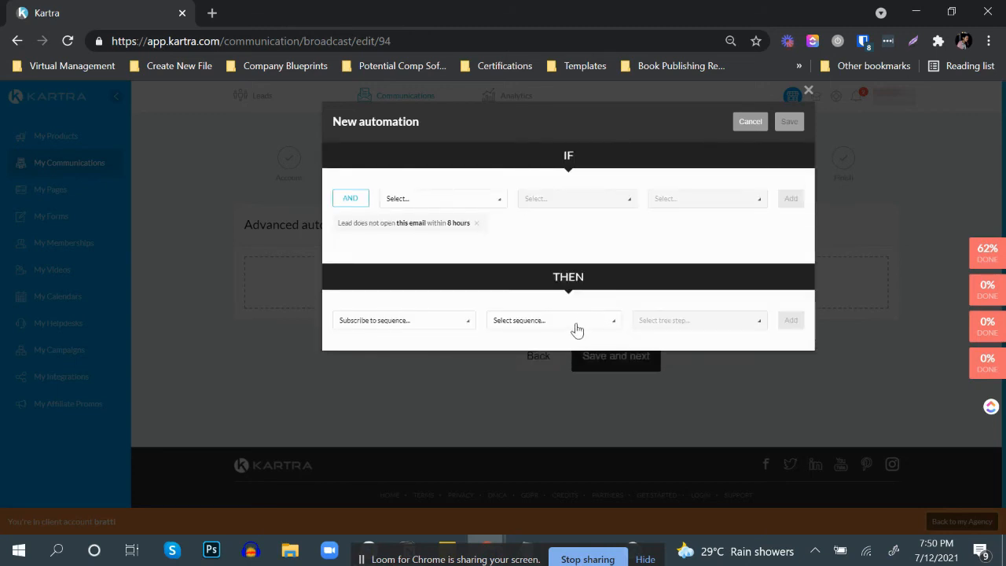
{"action": "left_click", "coordinate": [567, 330]}
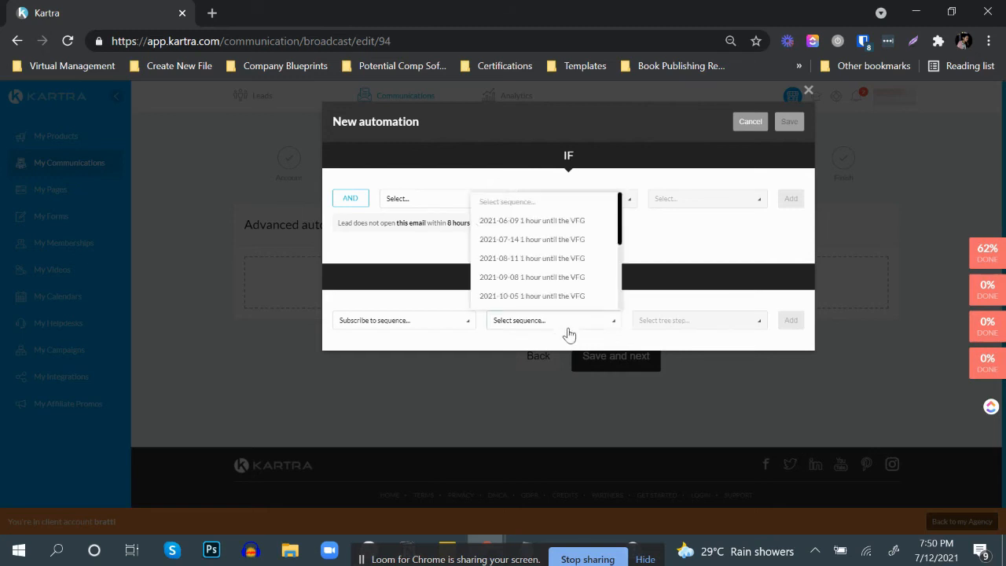
{"action": "left_click", "coordinate": [552, 221]}
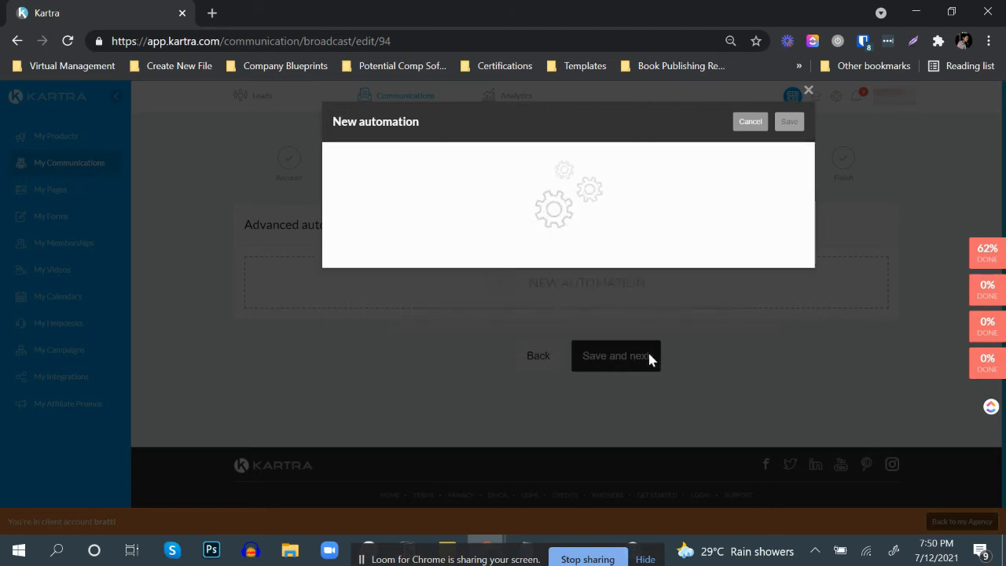
{"action": "left_click", "coordinate": [683, 321]}
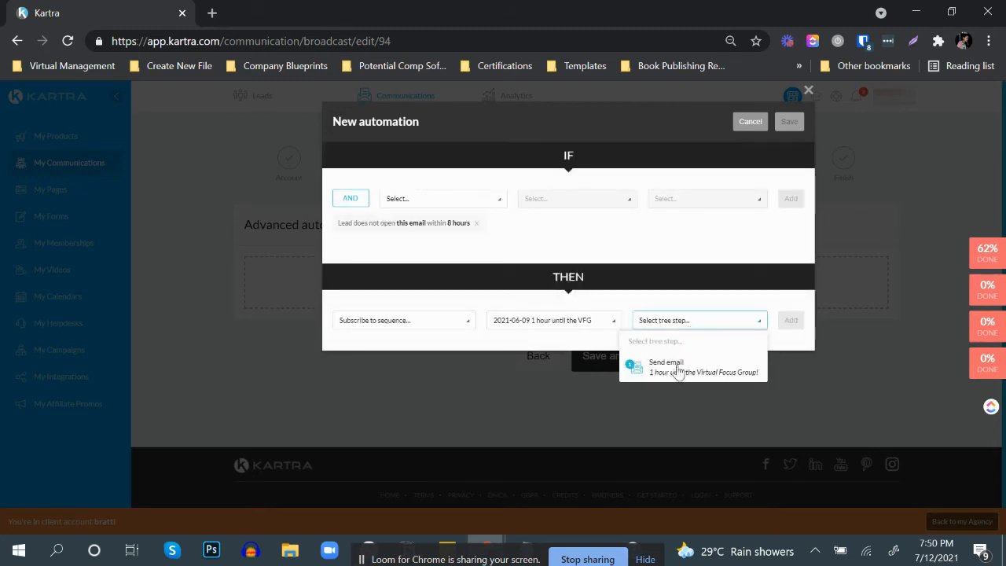
{"action": "left_click", "coordinate": [677, 371]}
{"action": "left_click", "coordinate": [795, 325]}
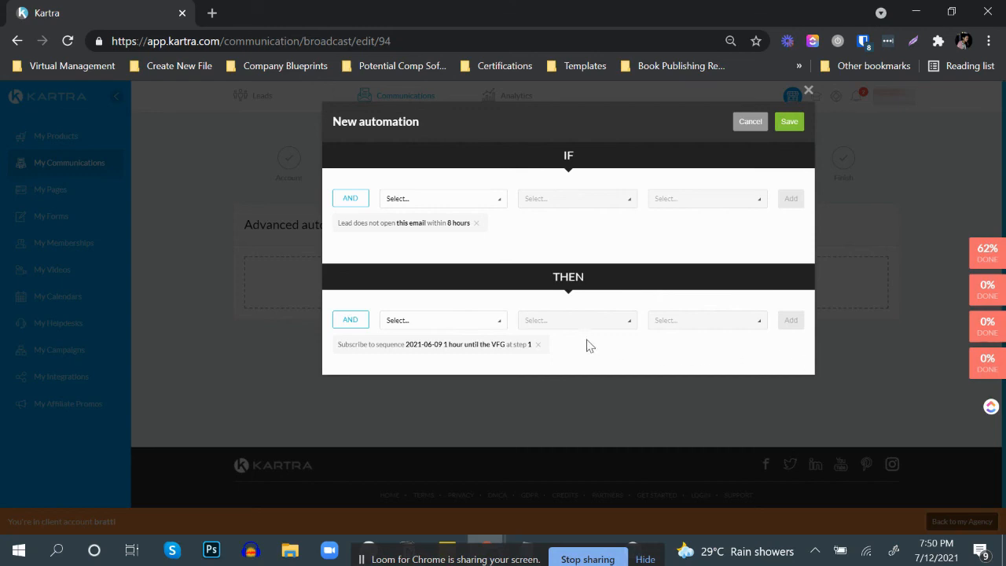
Step: Remove the automation's sequence action and its unopened-email condition, and cancel the new automation
{"action": "left_click", "coordinate": [538, 344]}
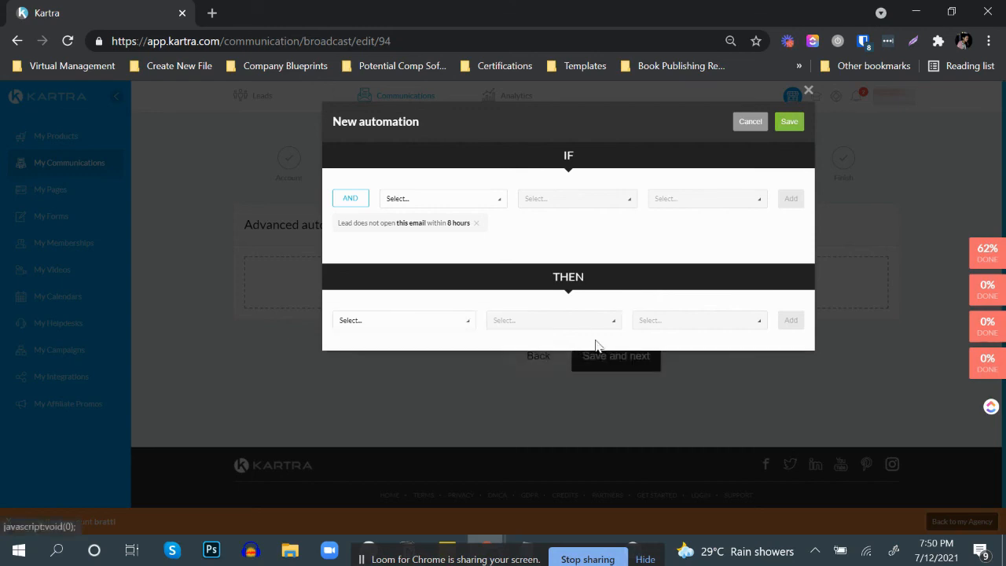
{"action": "left_click", "coordinate": [475, 223]}
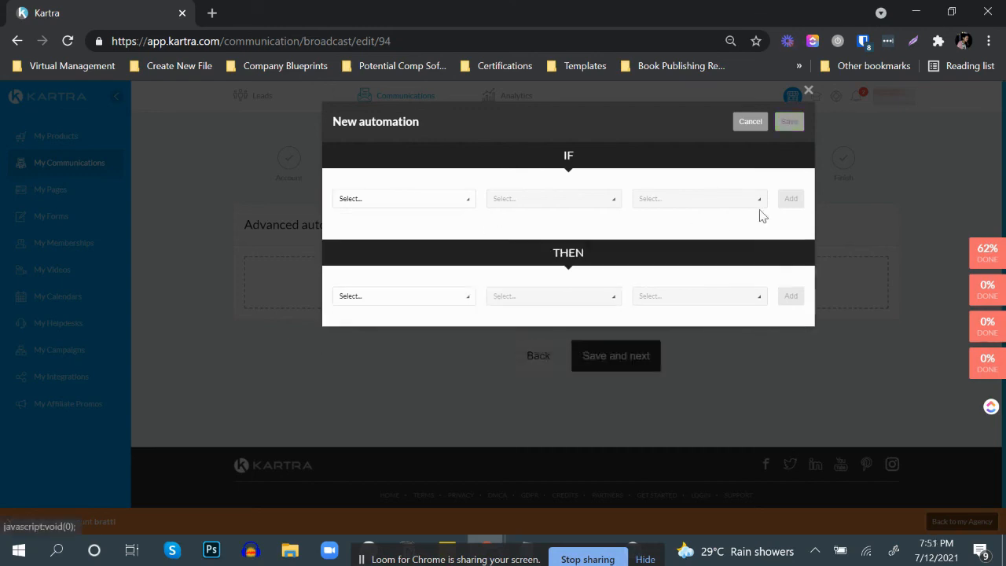
{"action": "left_click", "coordinate": [751, 123]}
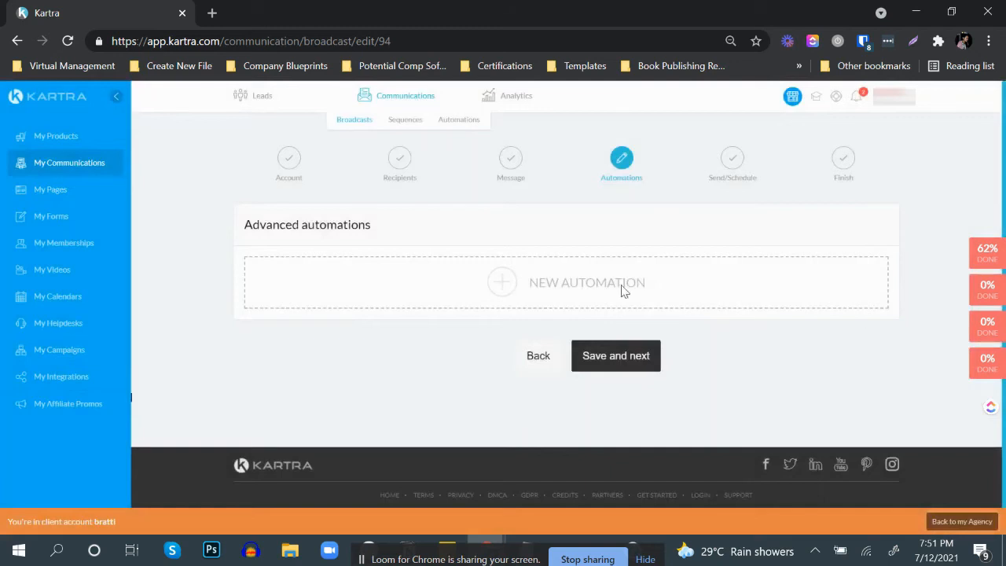
Step: Continue without any automation and save the broadcast as a draft
{"action": "left_click", "coordinate": [638, 361]}
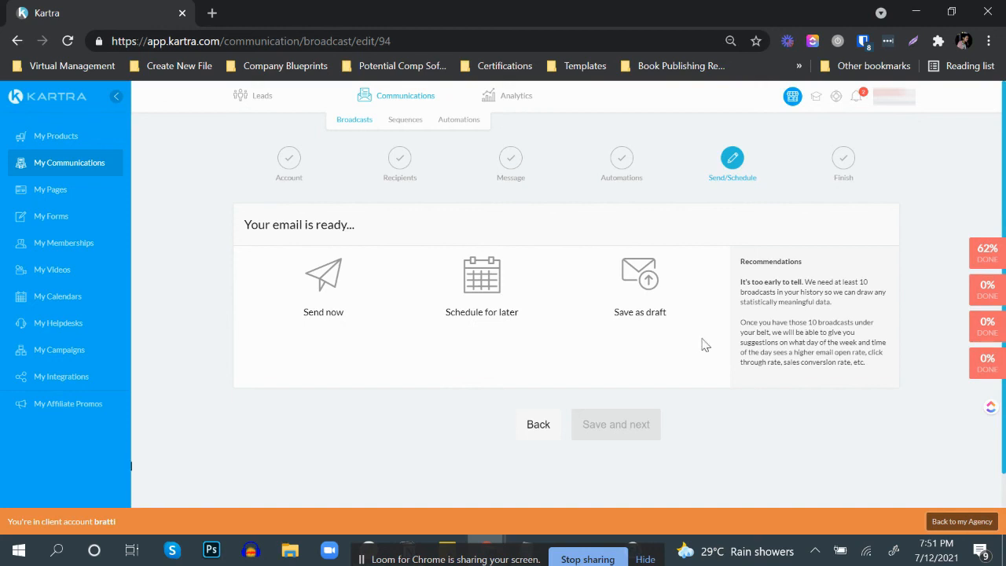
{"action": "left_click", "coordinate": [638, 282]}
{"action": "left_click", "coordinate": [662, 435]}
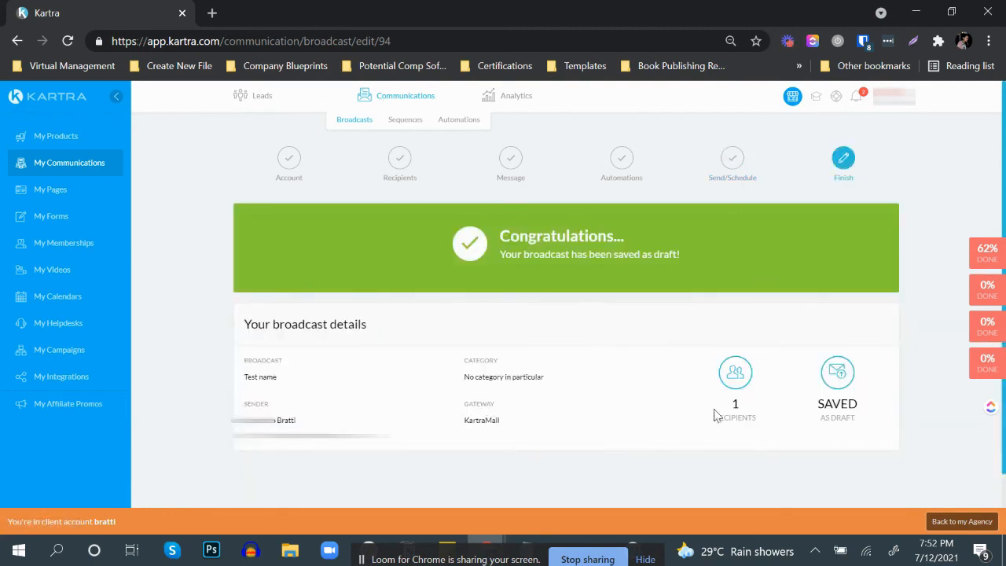
Step: Review the saved broadcast's details and go to the broadcasts list to check its draft entry
{"action": "scroll", "coordinate": [773, 408], "scroll_direction": "down", "scroll_amount": 1}
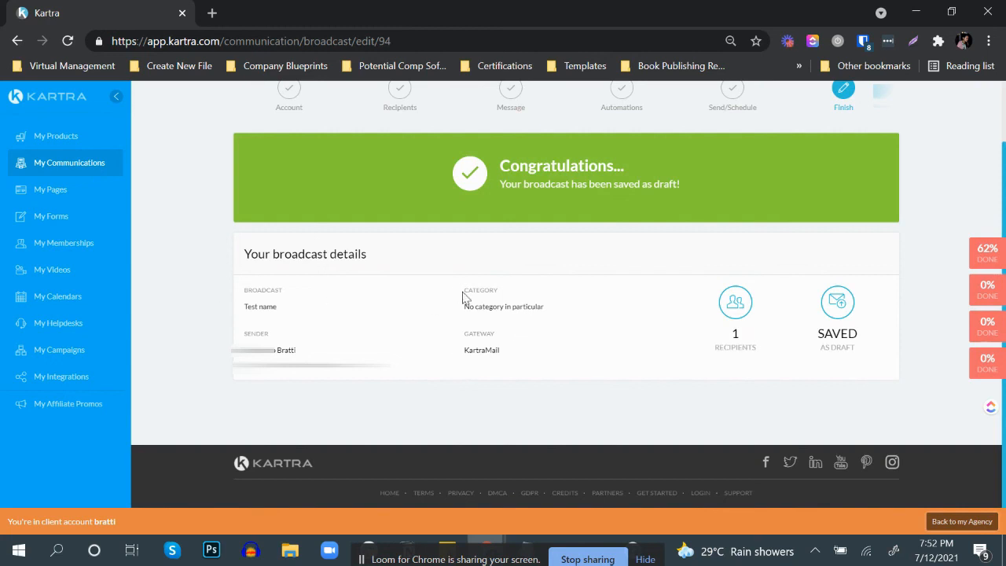
{"action": "scroll", "coordinate": [472, 307], "scroll_direction": "up", "scroll_amount": 1}
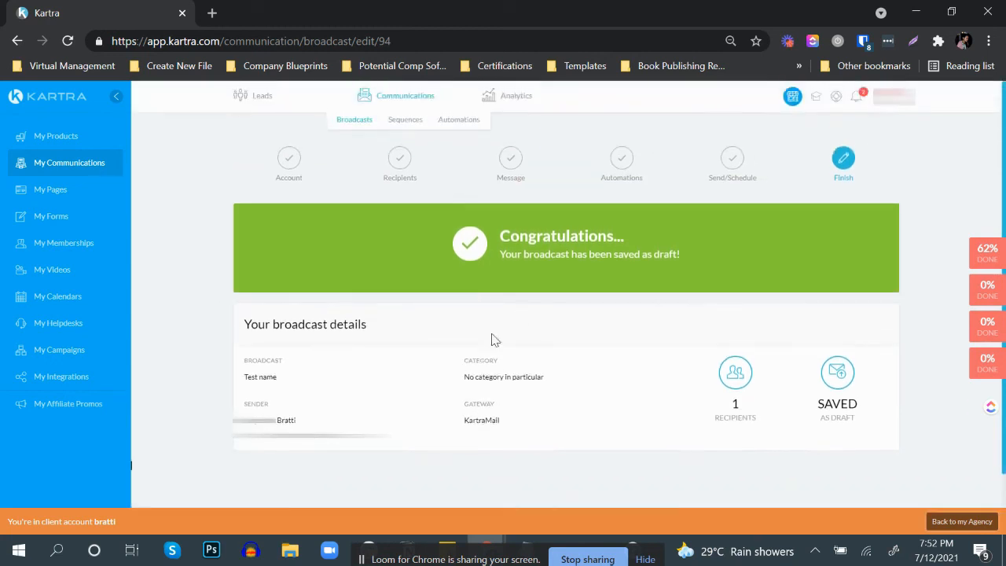
{"action": "left_click", "coordinate": [346, 123]}
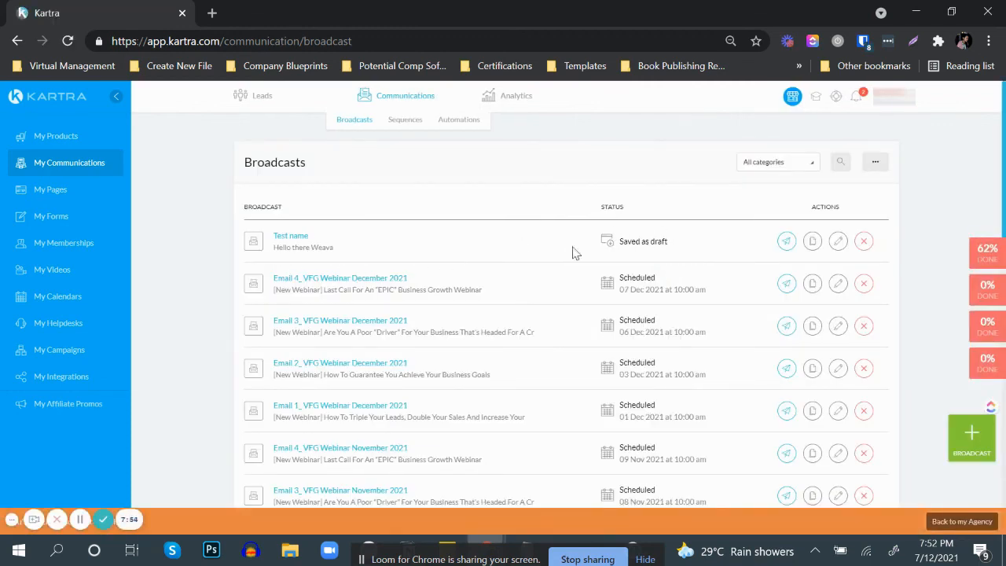
{"action": "left_click", "coordinate": [12, 520]}
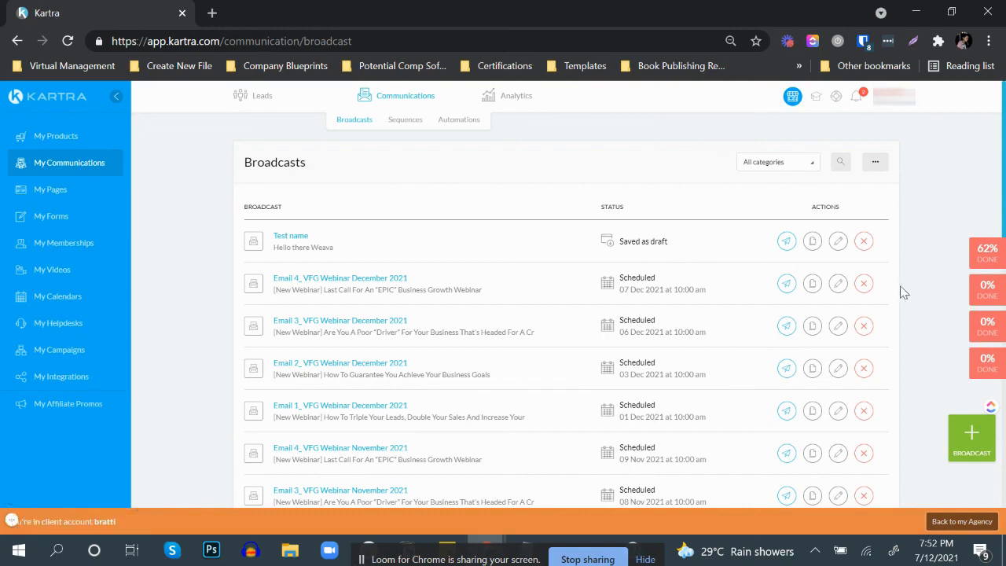